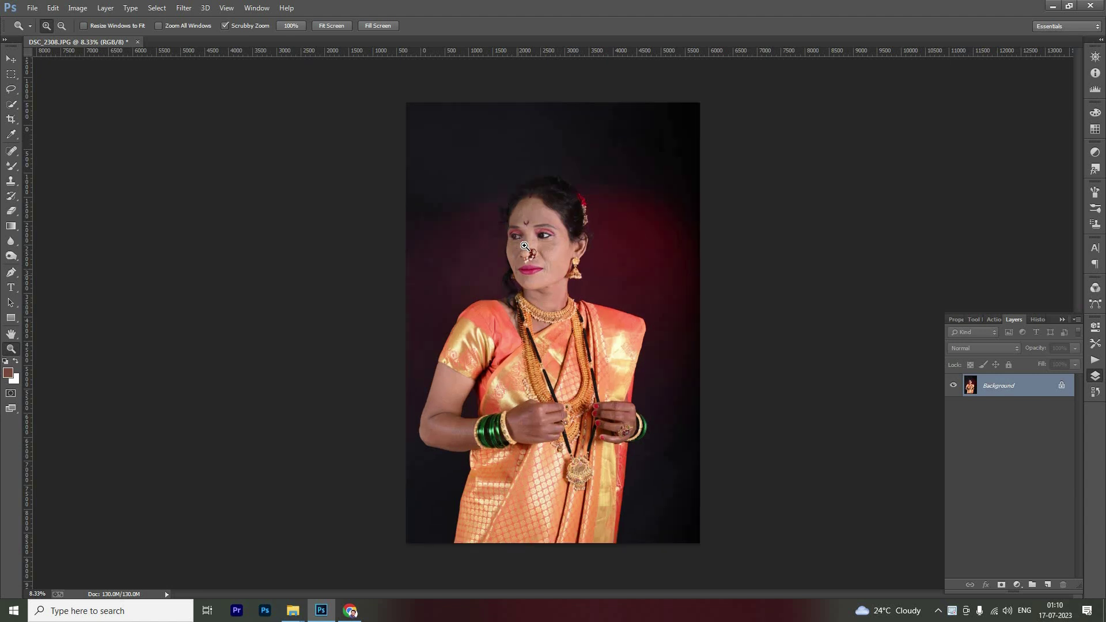
Step: Heal the blemishes on the cheek nearest the camera using the Spot Healing Brush in Content-Aware mode
{"action": "left_click", "coordinate": [525, 246]}
{"action": "left_click", "coordinate": [525, 246]}
{"action": "left_click", "coordinate": [525, 246]}
{"action": "left_click", "coordinate": [525, 246]}
{"action": "left_click_drag", "start_coordinate": [578, 264], "coordinate": [476, 263]}
{"action": "left_click", "coordinate": [11, 151]}
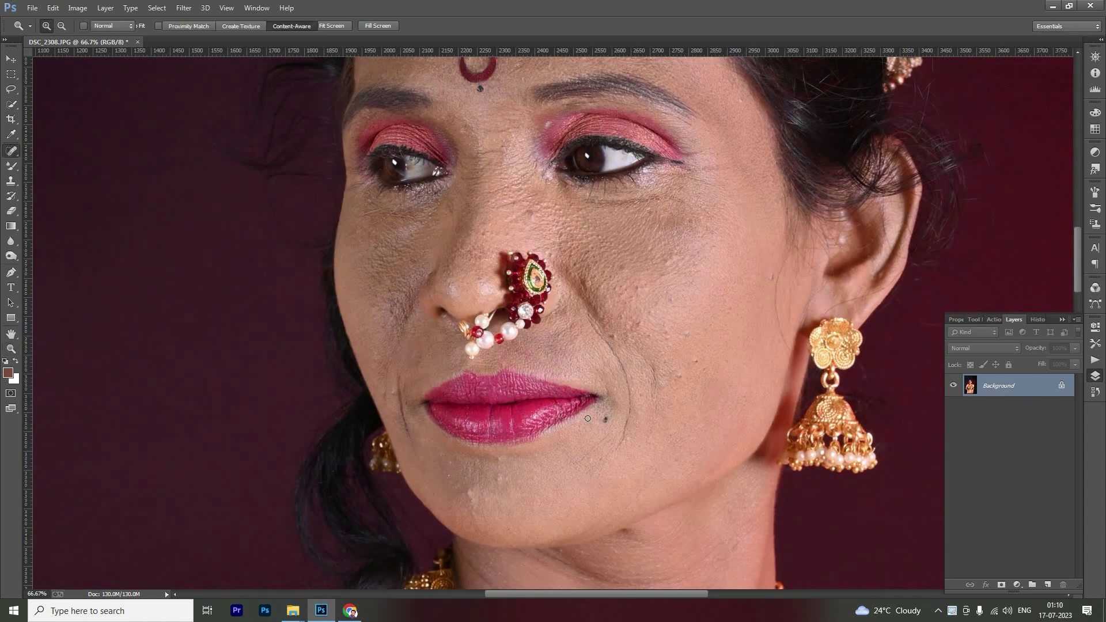
{"action": "left_click", "coordinate": [57, 151]}
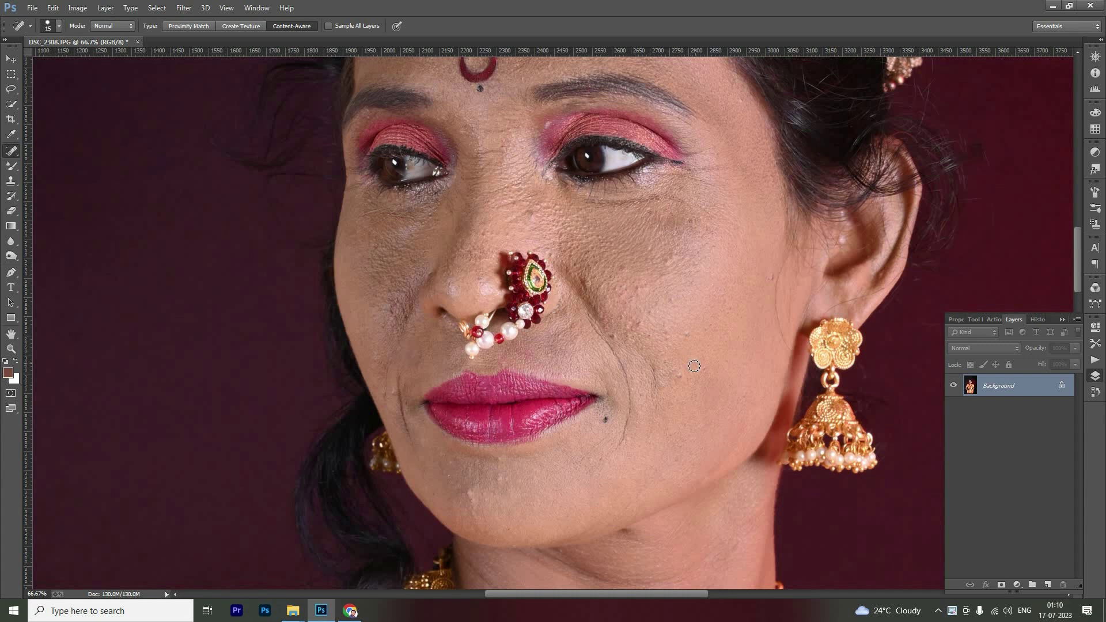
{"action": "key", "text": "bracketright"}
{"action": "key", "text": "bracketright"}
{"action": "left_click", "coordinate": [662, 380]}
{"action": "left_click", "coordinate": [623, 268]}
{"action": "left_click", "coordinate": [667, 292]}
Step: Enlarge the healing brush to 40 and heal the remaining marks beside the nose, around the mouth, on the chin and on the forehead
{"action": "key", "text": "bracketright"}
{"action": "left_click", "coordinate": [767, 275]}
{"action": "left_click", "coordinate": [589, 287]}
{"action": "left_click", "coordinate": [592, 267]}
{"action": "left_click", "coordinate": [626, 426]}
{"action": "left_click", "coordinate": [496, 486]}
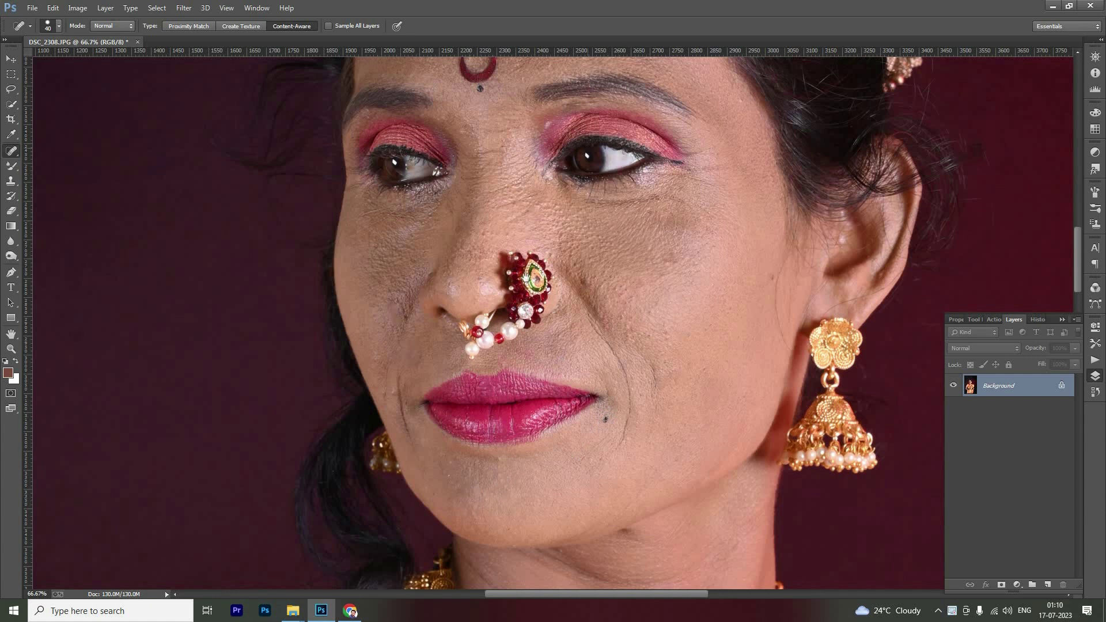
{"action": "scroll", "coordinate": [457, 210], "scroll_direction": "up", "scroll_amount": 5}
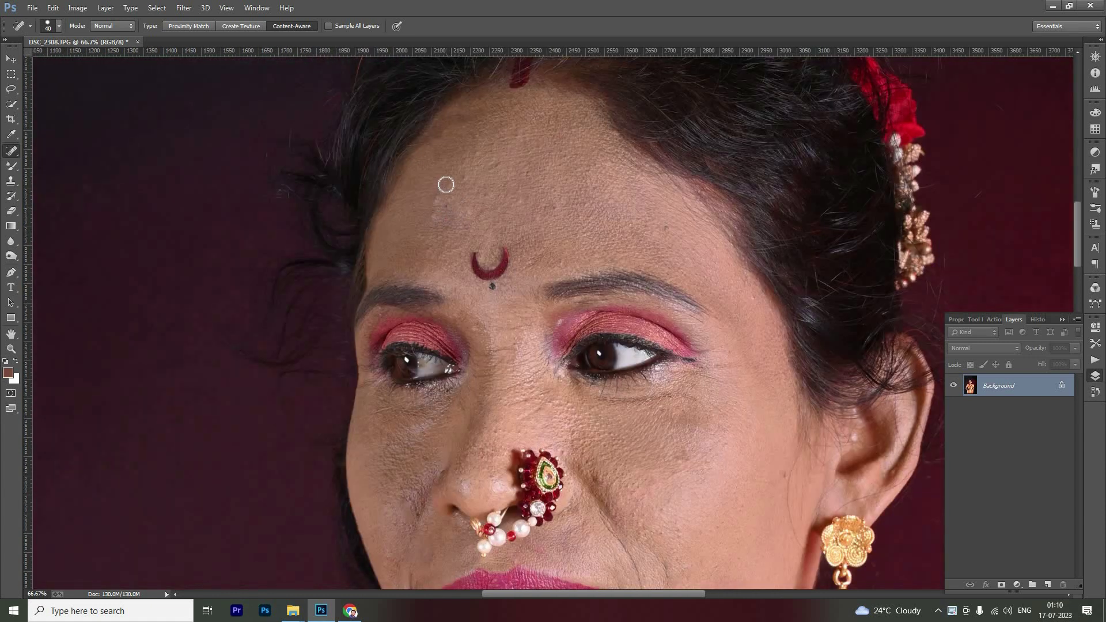
{"action": "left_click", "coordinate": [437, 202]}
Step: Open the photo in the Camera Raw filter
{"action": "key", "text": "z"}
{"action": "left_click", "coordinate": [557, 321], "text": "alt"}
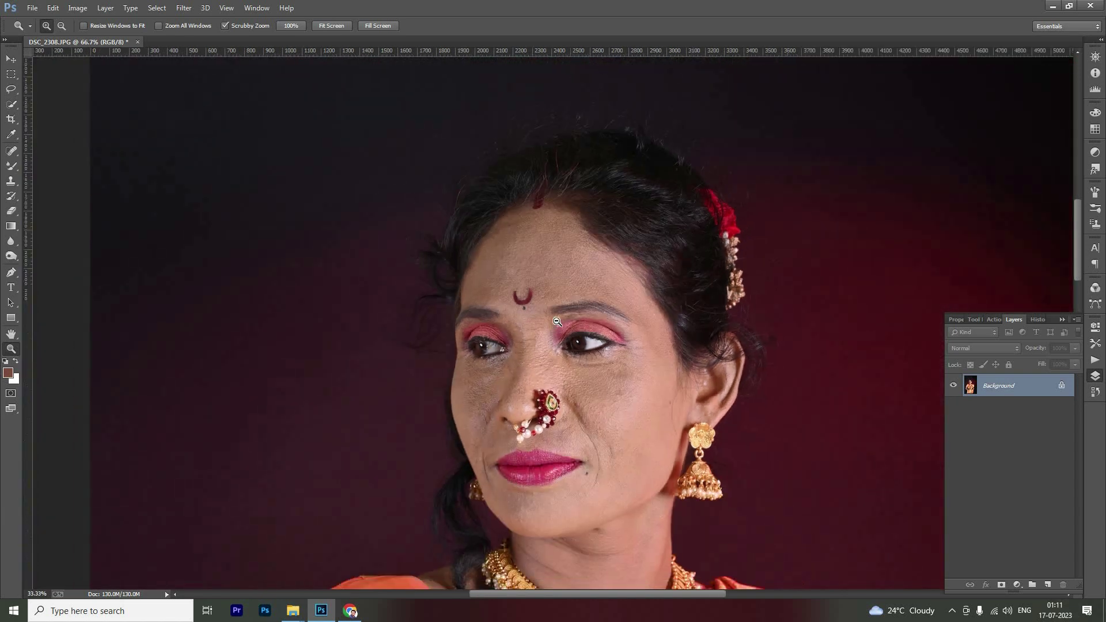
{"action": "left_click", "coordinate": [557, 321], "text": "alt"}
{"action": "left_click", "coordinate": [557, 321], "text": "alt"}
{"action": "left_click", "coordinate": [558, 321], "text": "alt"}
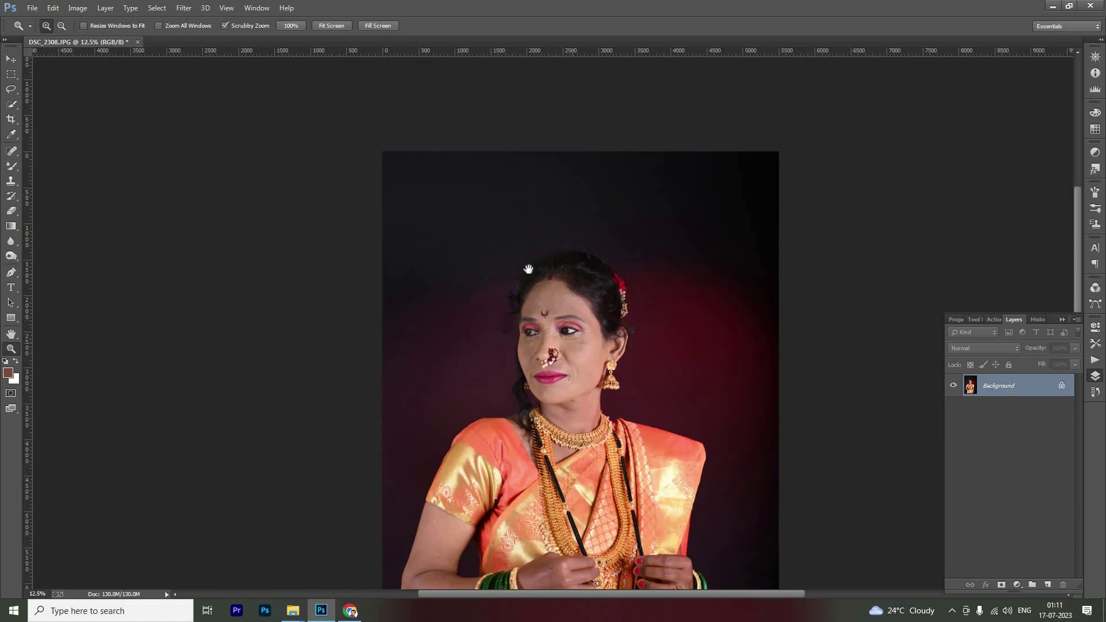
{"action": "left_click_drag", "start_coordinate": [528, 269], "coordinate": [507, 201]}
{"action": "left_click", "coordinate": [193, 11]}
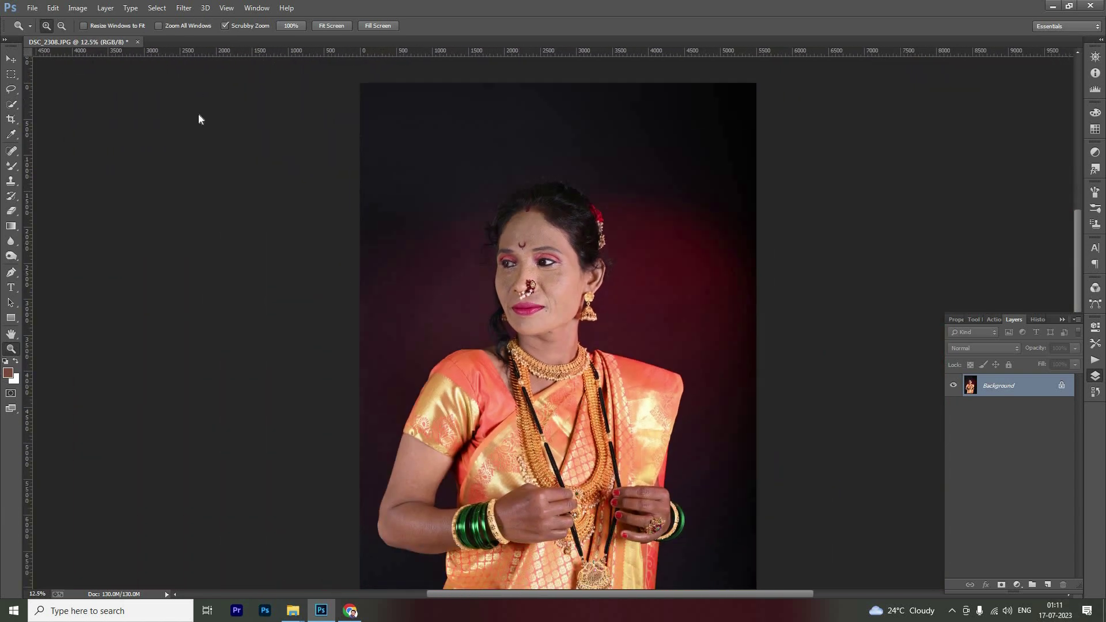
{"action": "left_click", "coordinate": [218, 77]}
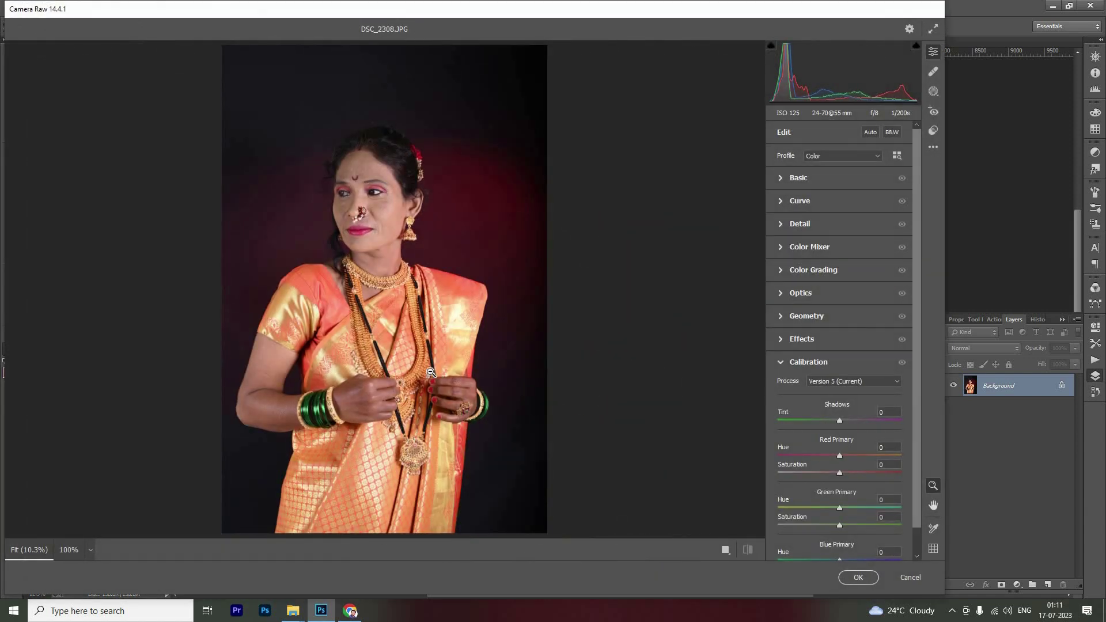
Step: Set Shadows to -1 and Vibrance to -4 in the Basic adjustments and apply the Camera Raw filter
{"action": "left_click", "coordinate": [383, 235]}
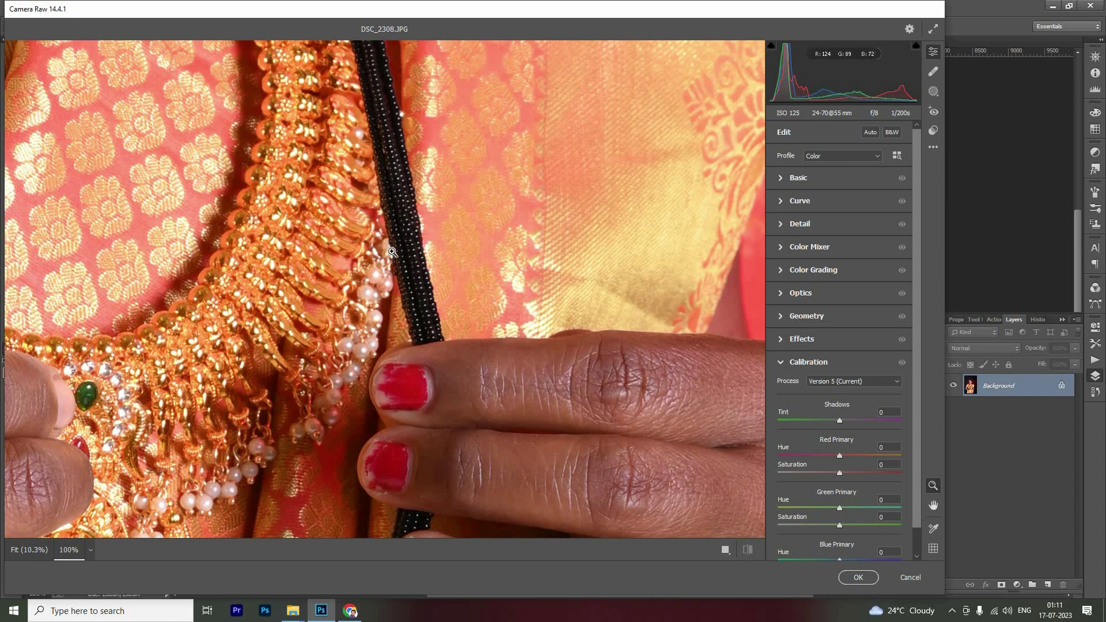
{"action": "key", "text": "super"}
{"action": "left_click", "coordinate": [422, 245]}
{"action": "key", "text": "super"}
{"action": "left_click", "coordinate": [423, 245]}
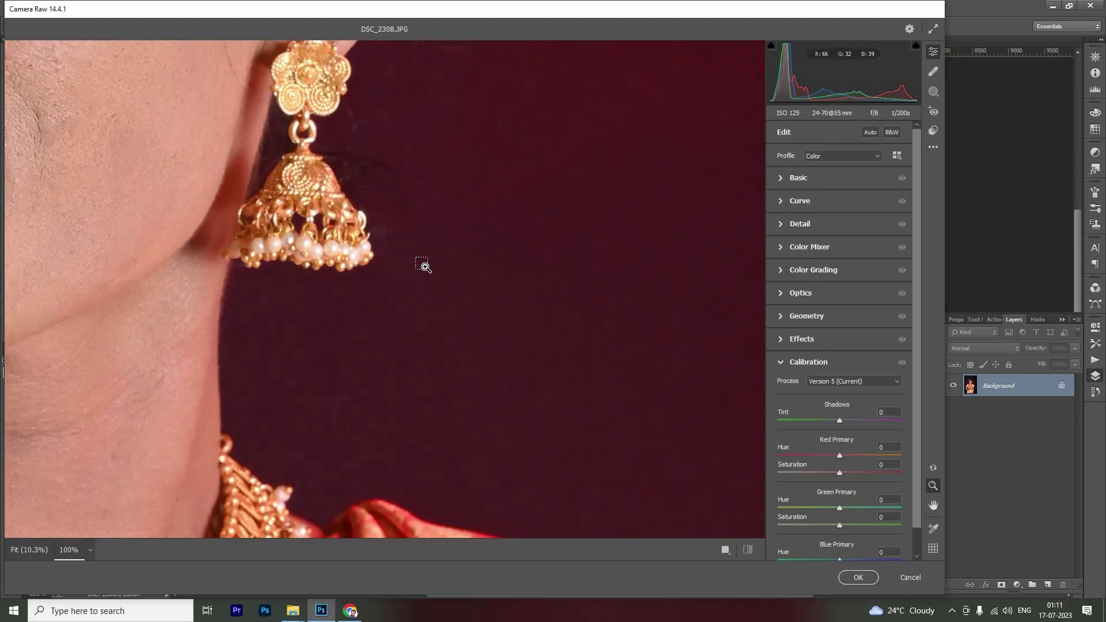
{"action": "scroll", "coordinate": [396, 284], "scroll_direction": "right", "scroll_amount": 6}
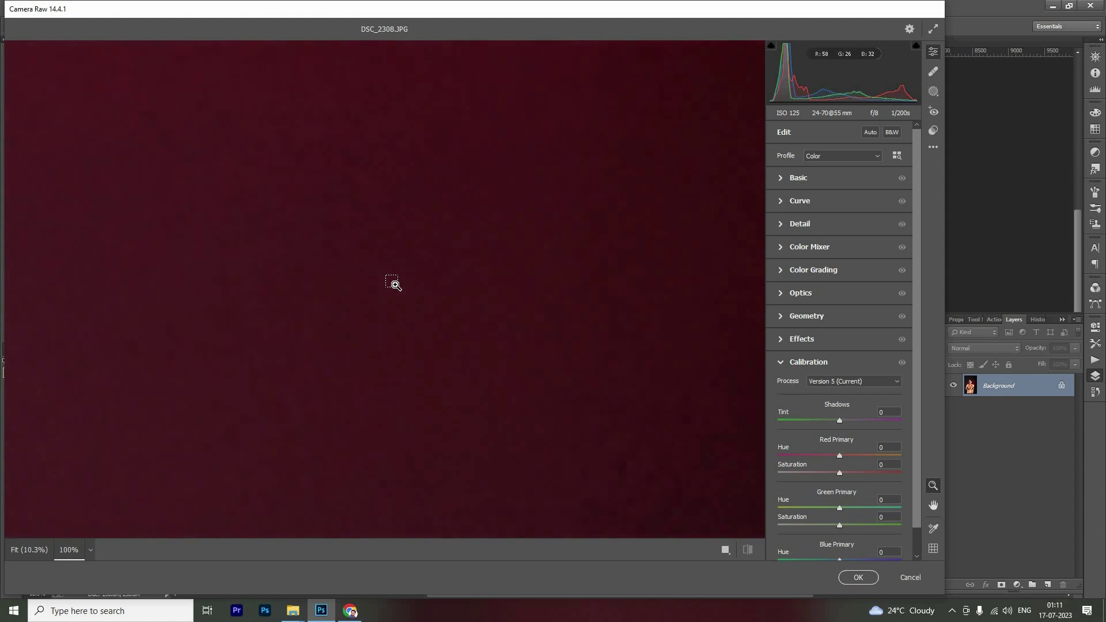
{"action": "scroll", "coordinate": [395, 284], "scroll_direction": "left", "scroll_amount": 10}
{"action": "scroll", "coordinate": [501, 191], "scroll_direction": "left", "scroll_amount": 2}
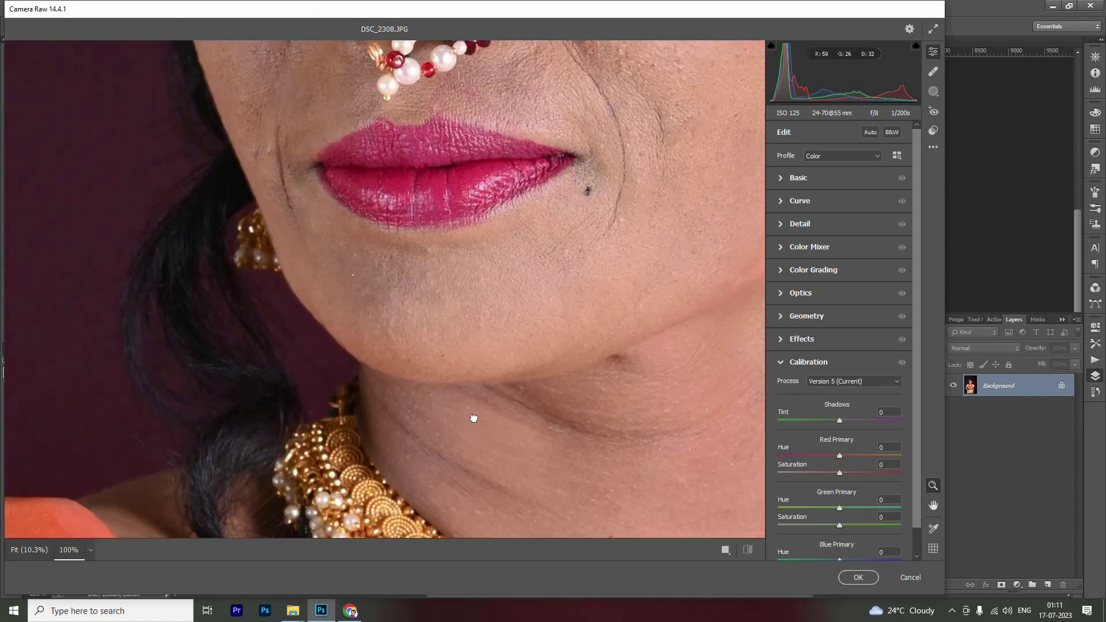
{"action": "scroll", "coordinate": [547, 257], "scroll_direction": "up", "scroll_amount": 5}
{"action": "left_click", "coordinate": [796, 187]}
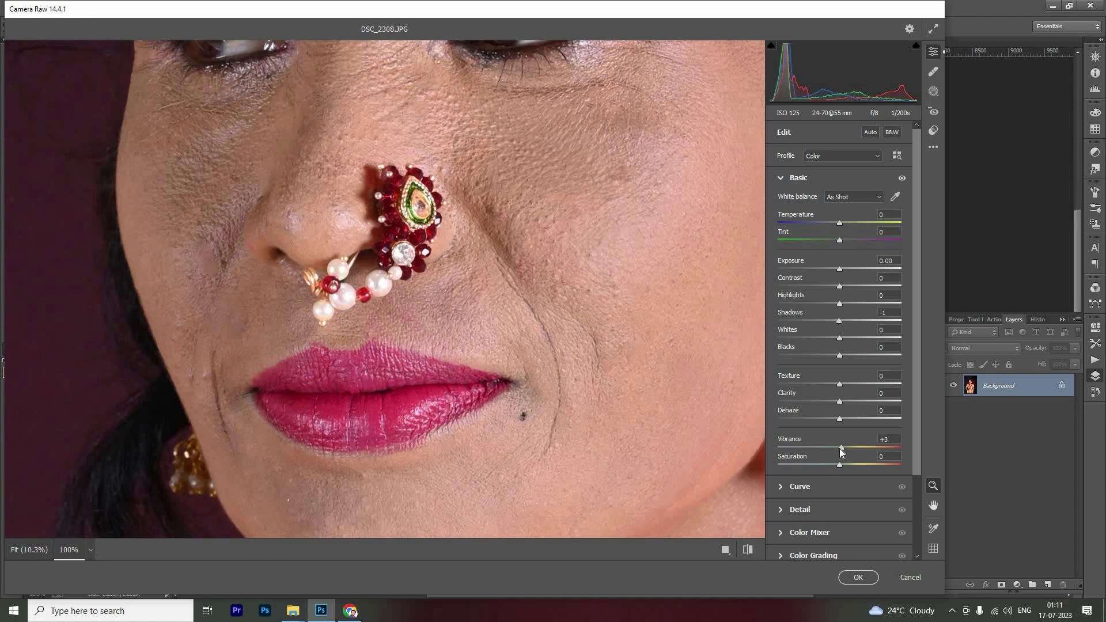
{"action": "left_click_drag", "start_coordinate": [840, 449], "coordinate": [836, 448]}
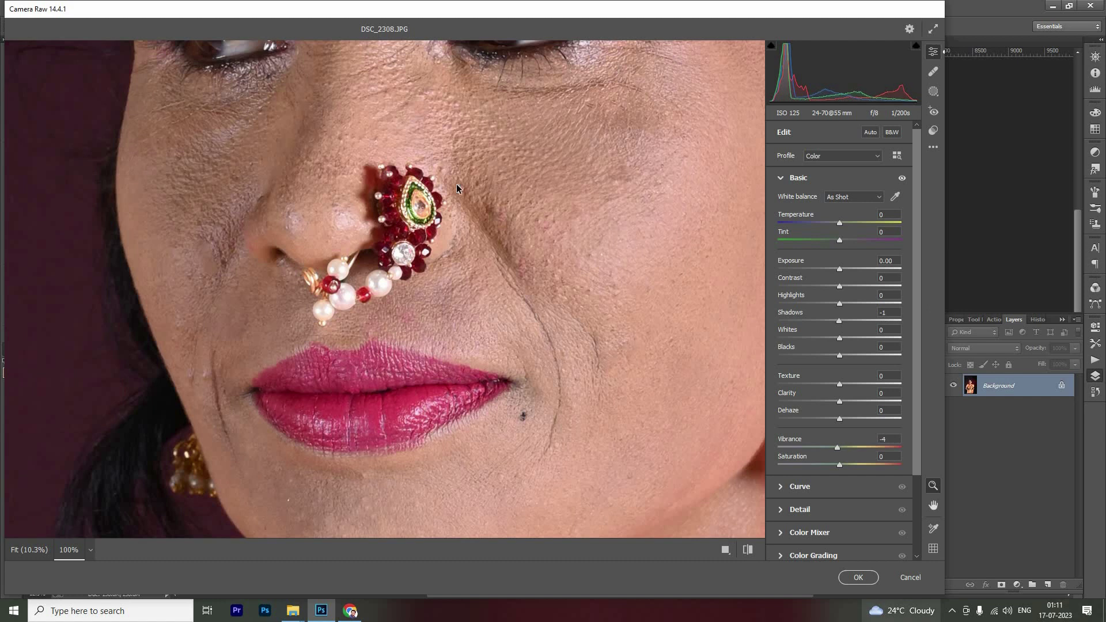
{"action": "key", "text": "Return"}
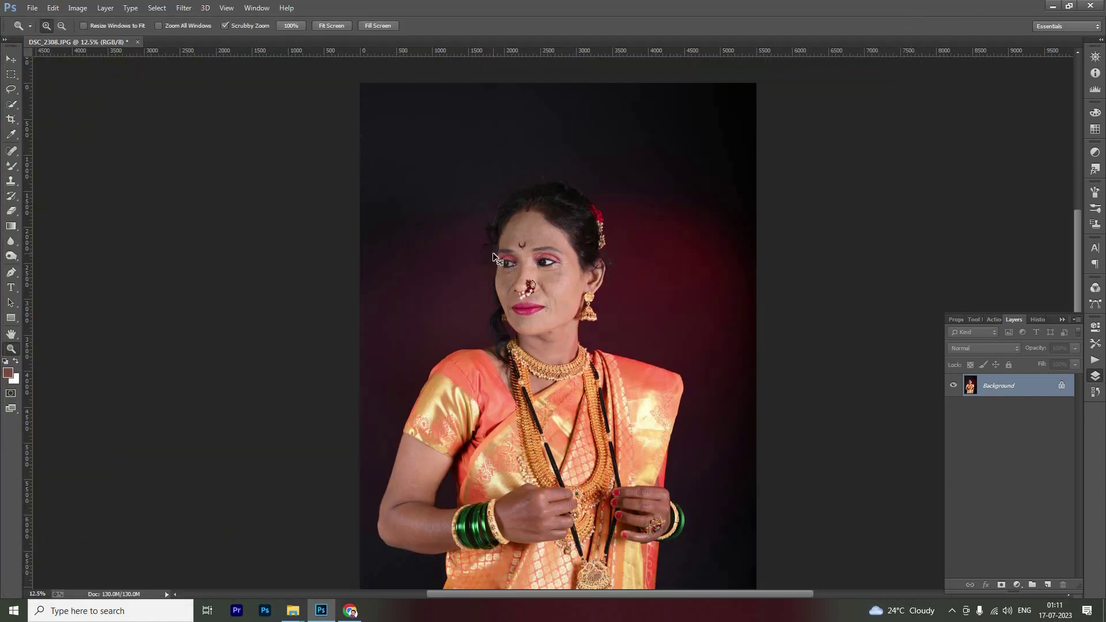
Step: Select the whole photo and enlarge it slightly past the top and side canvas edges with Free Transform
{"action": "key", "text": "ctrl+a"}
{"action": "key", "text": "ctrl+t"}
{"action": "key", "text": "ctrl+0"}
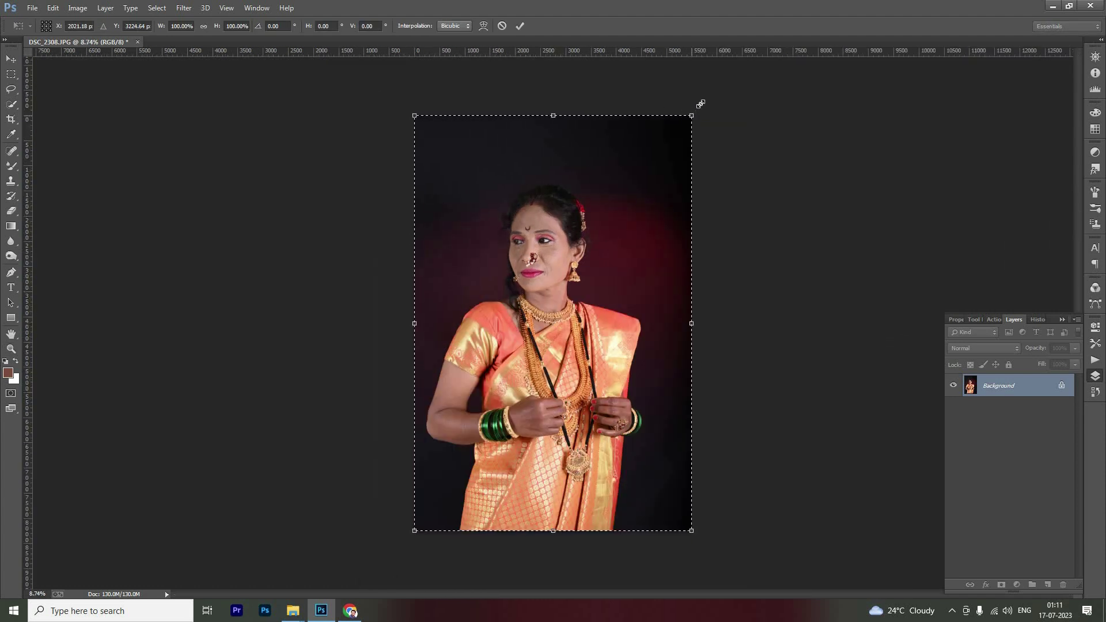
{"action": "left_click_drag", "start_coordinate": [410, 97], "coordinate": [402, 89]}
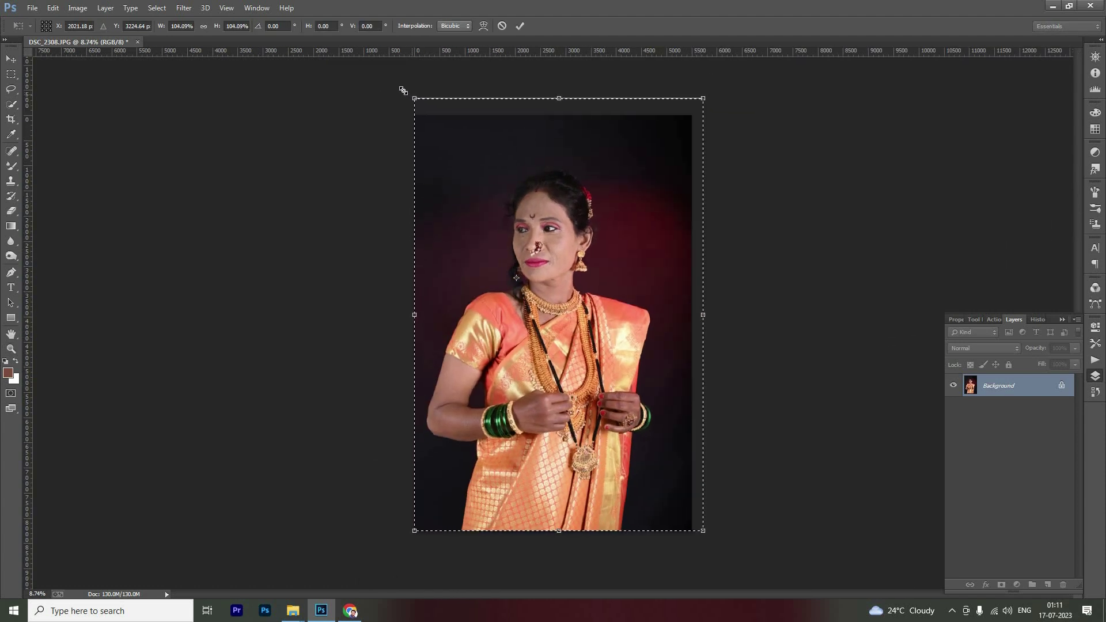
{"action": "key", "text": "Return"}
{"action": "key", "text": "z"}
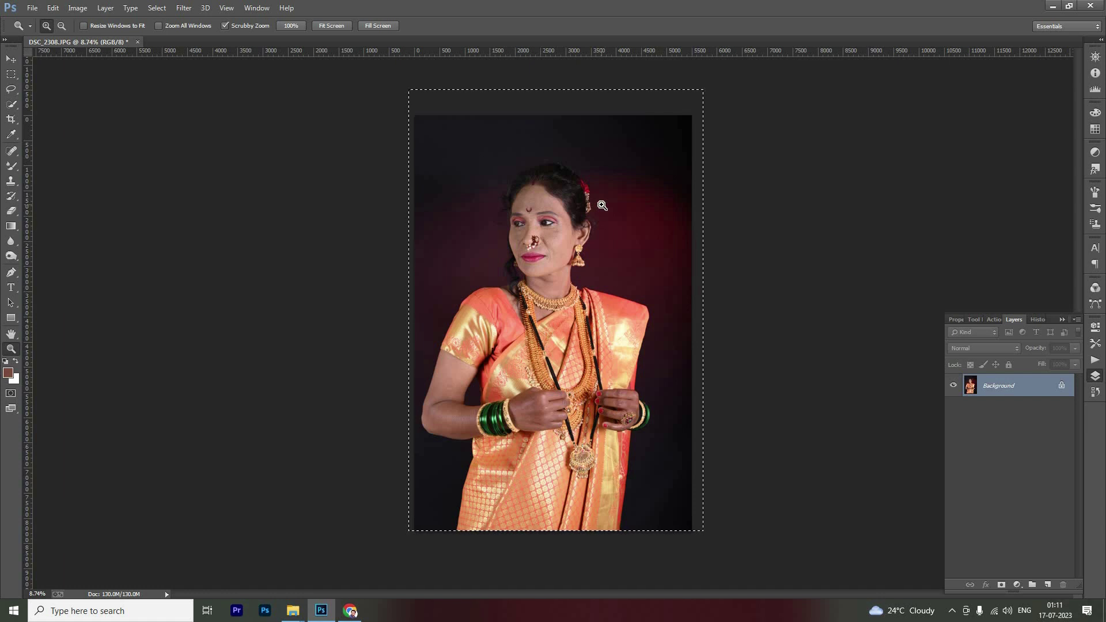
Step: Smooth the forehead skin using the Mixer Brush at size 200 with a skin tone sampled from the forehead
{"action": "left_click", "coordinate": [550, 249]}
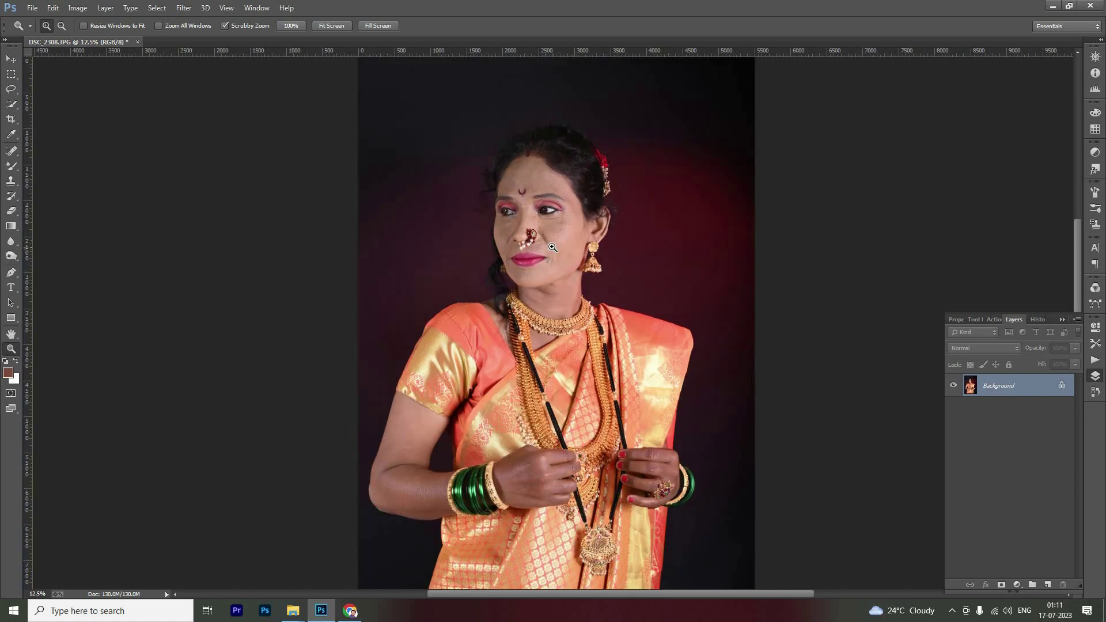
{"action": "left_click", "coordinate": [552, 248]}
{"action": "left_click", "coordinate": [533, 225]}
{"action": "left_click", "coordinate": [513, 202]}
{"action": "left_click", "coordinate": [493, 178]}
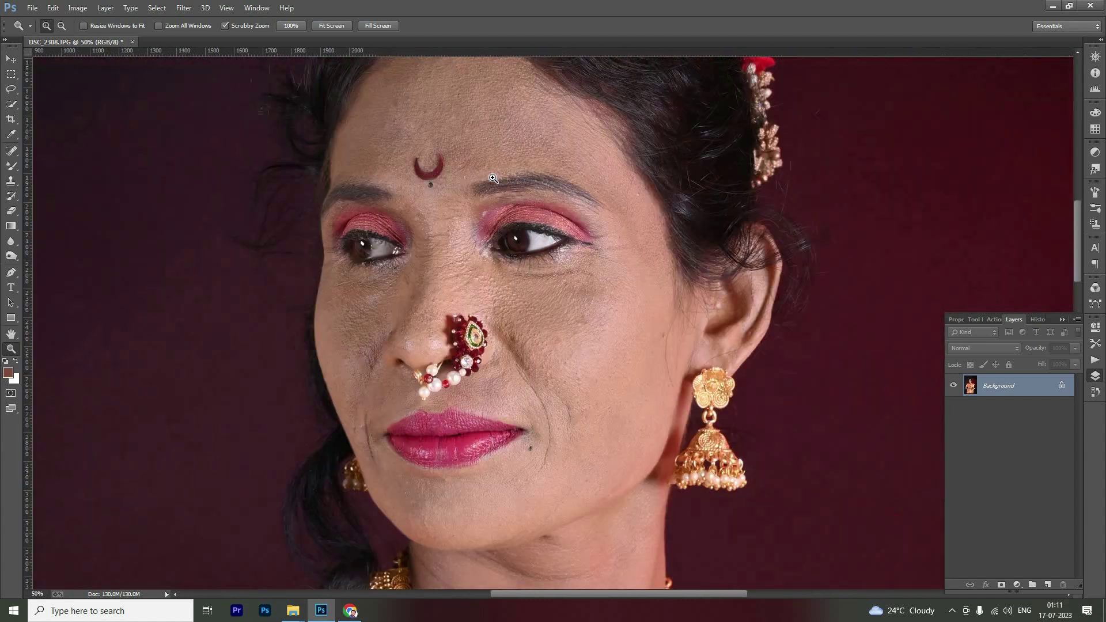
{"action": "left_click", "coordinate": [488, 217]}
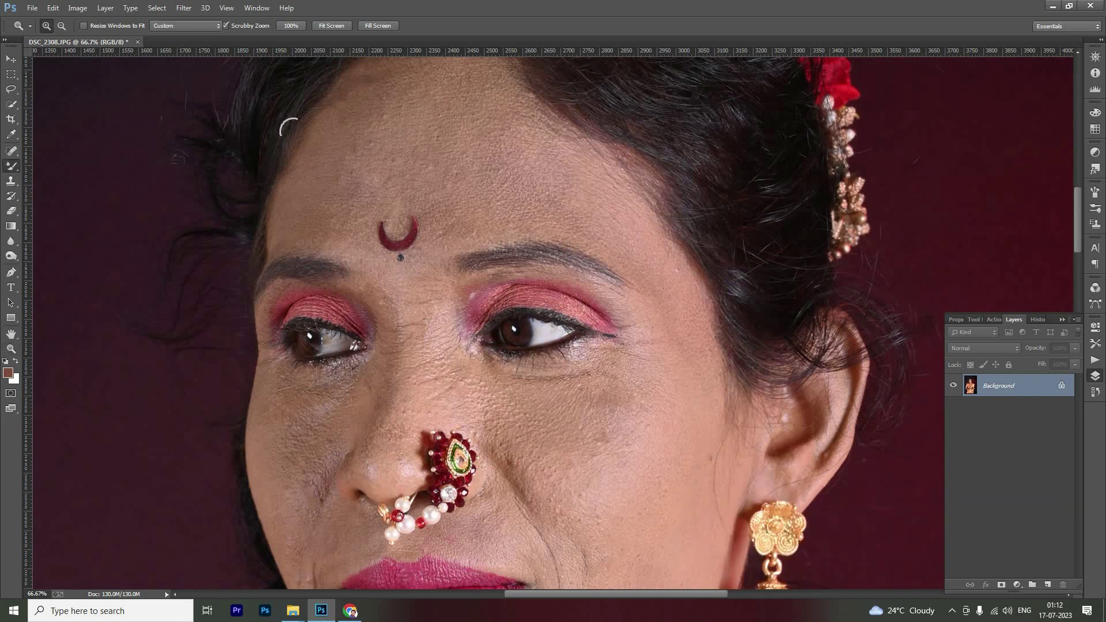
{"action": "right_click", "coordinate": [11, 166]}
{"action": "left_click", "coordinate": [58, 197]}
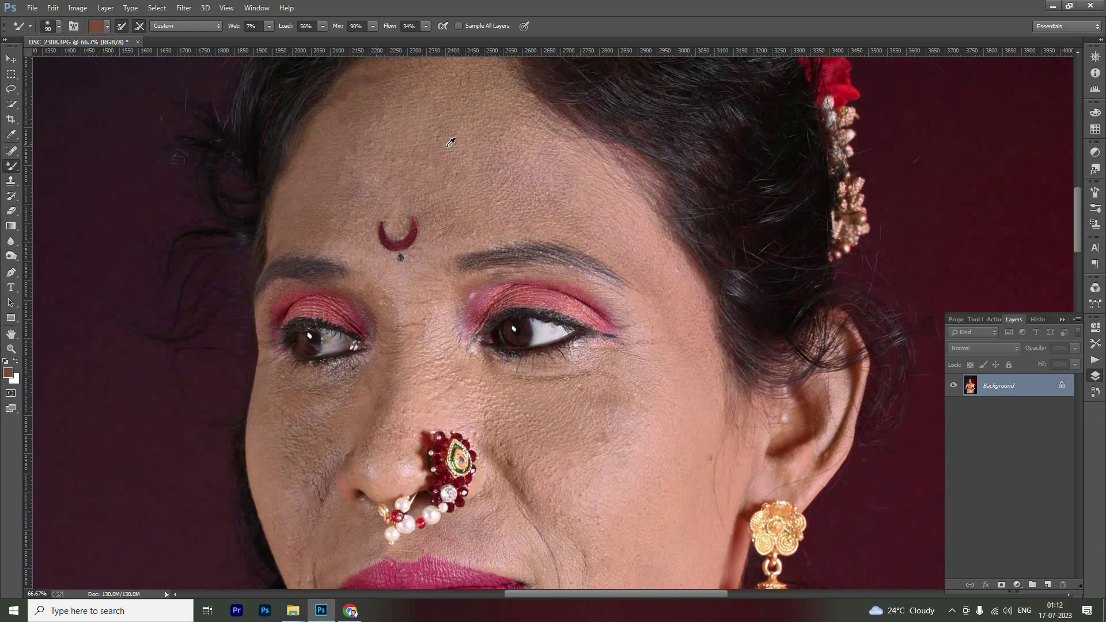
{"action": "key", "text": "i"}
{"action": "left_click", "coordinate": [447, 141]}
{"action": "key", "text": "b"}
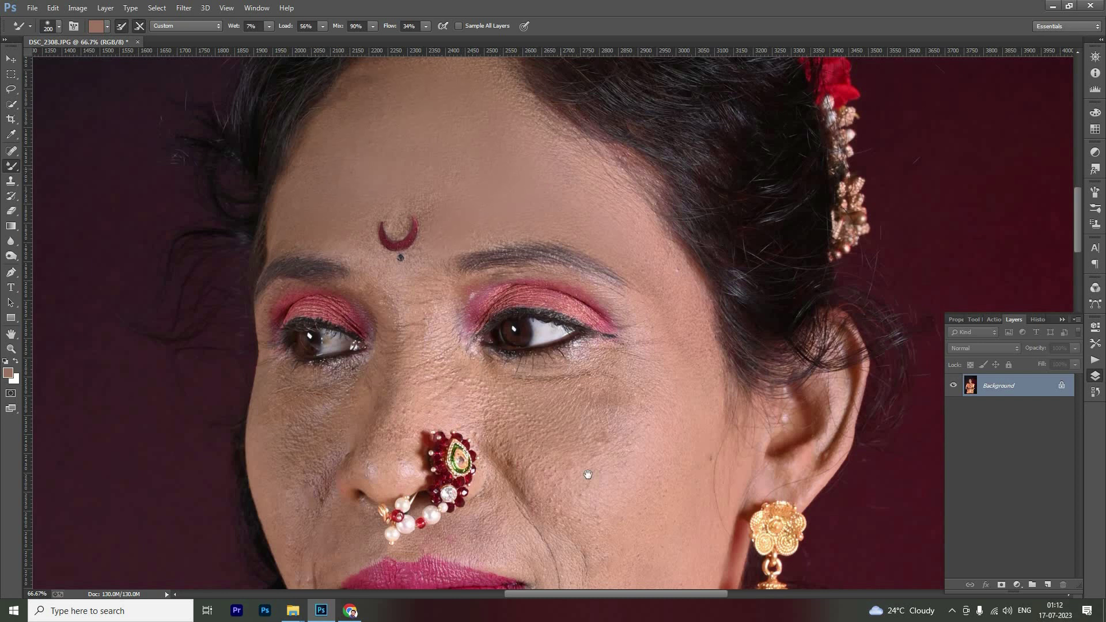
Step: Sample the skin tone of the cheek below the eye nearest the ear and smooth that cheek with the Mixer Brush
{"action": "left_click_drag", "start_coordinate": [603, 436], "coordinate": [609, 371]}
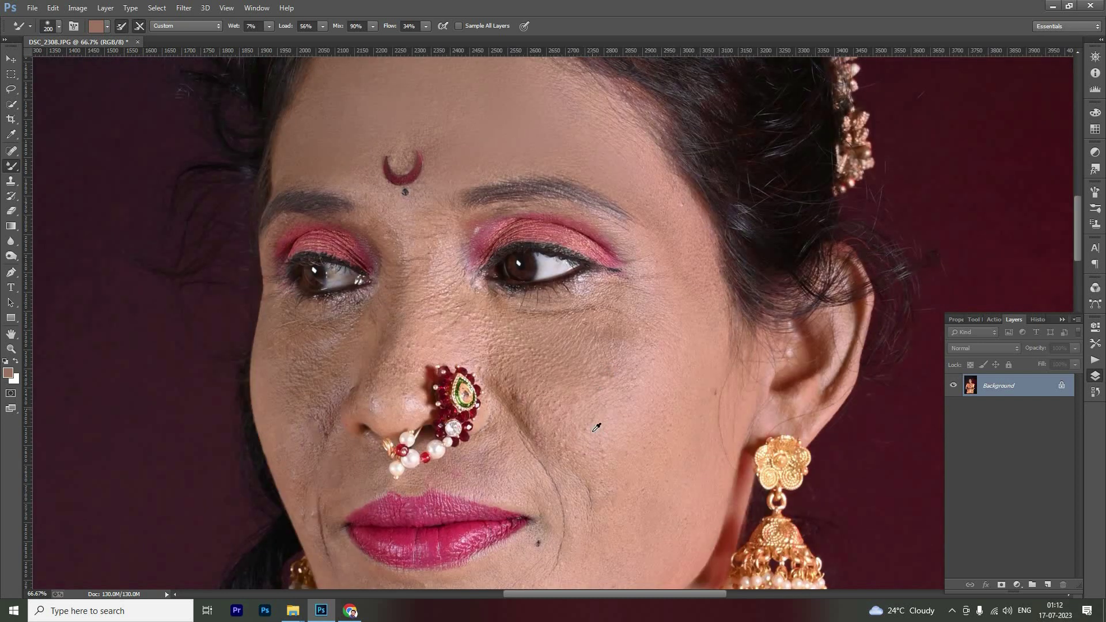
{"action": "key", "text": "i"}
{"action": "left_click", "coordinate": [603, 373]}
{"action": "key", "text": "b"}
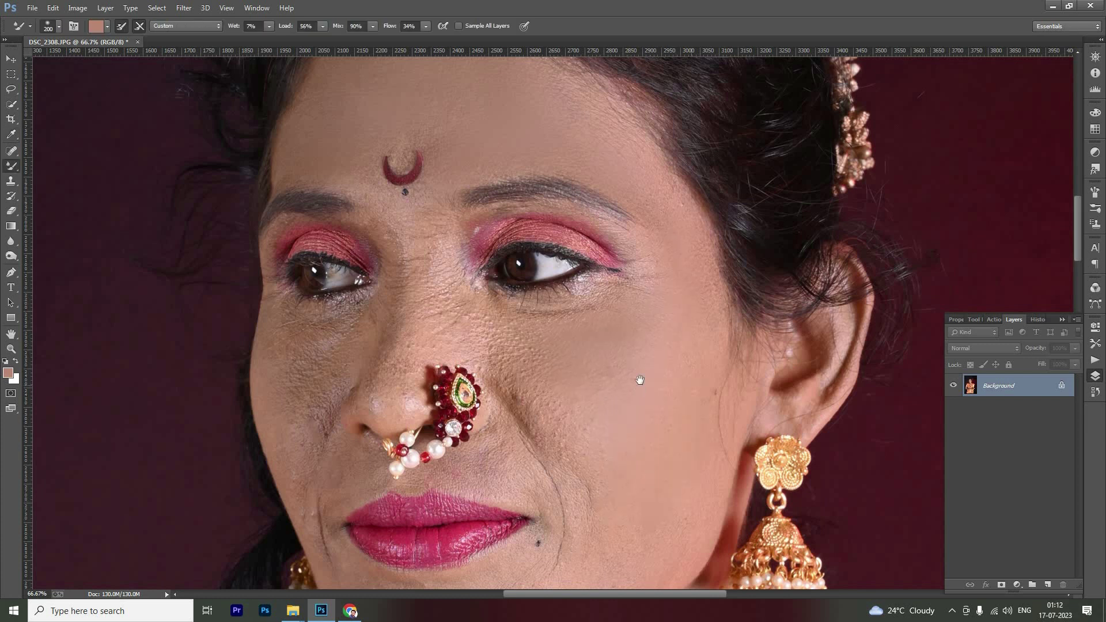
Step: Sample a lighter skin tone from the chin, then smooth the chin and soften the smile line beside the nose ornament
{"action": "left_click_drag", "start_coordinate": [569, 570], "coordinate": [634, 392]}
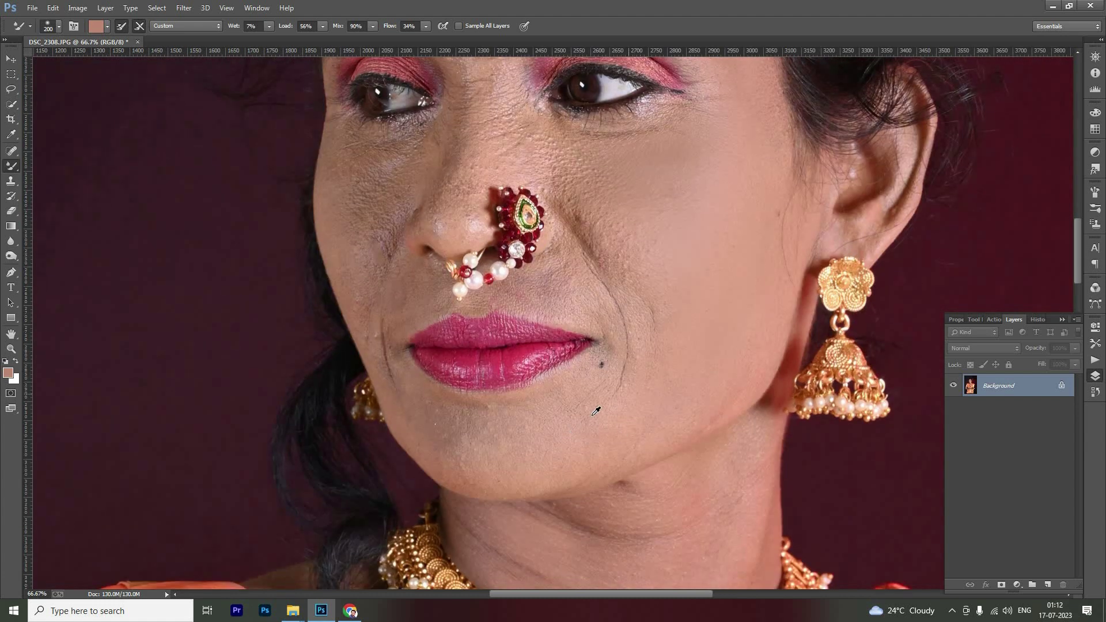
{"action": "left_click", "coordinate": [562, 439], "text": "alt"}
{"action": "mouse_move", "coordinate": [576, 426]}
{"action": "left_mouse_down"}
{"action": "mouse_move", "coordinate": [452, 445]}
{"action": "mouse_move", "coordinate": [553, 441]}
{"action": "left_mouse_up"}
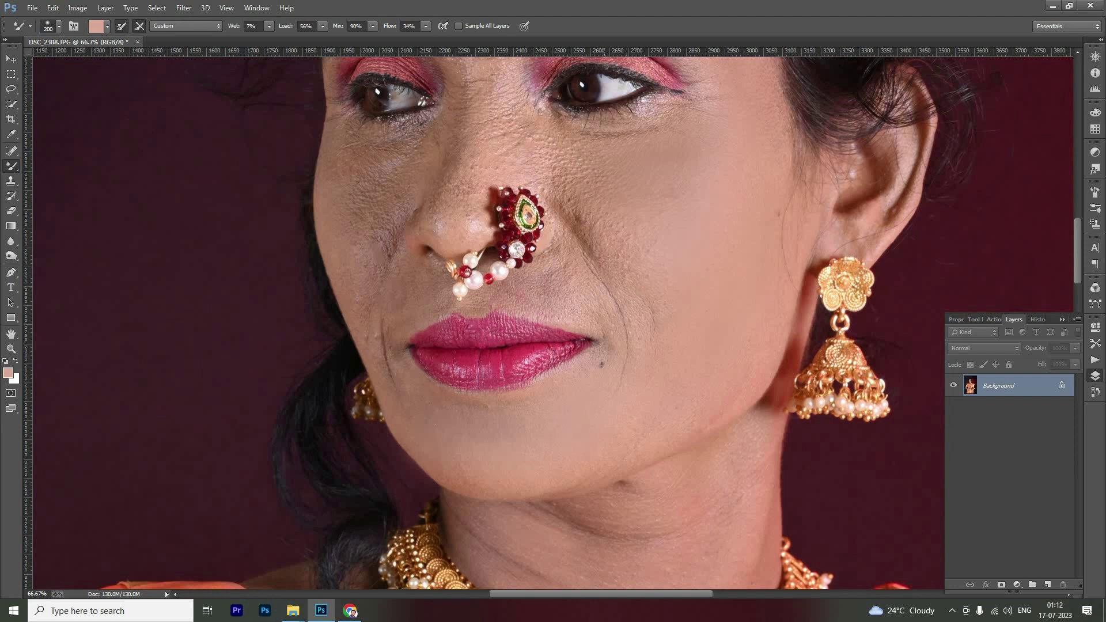
{"action": "left_click_drag", "start_coordinate": [576, 231], "coordinate": [592, 255]}
Step: Sample the skin beside the nose bridge and smooth the nose and the far cheek with the Mixer Brush at size 150
{"action": "key", "text": "i"}
{"action": "left_click", "coordinate": [419, 183]}
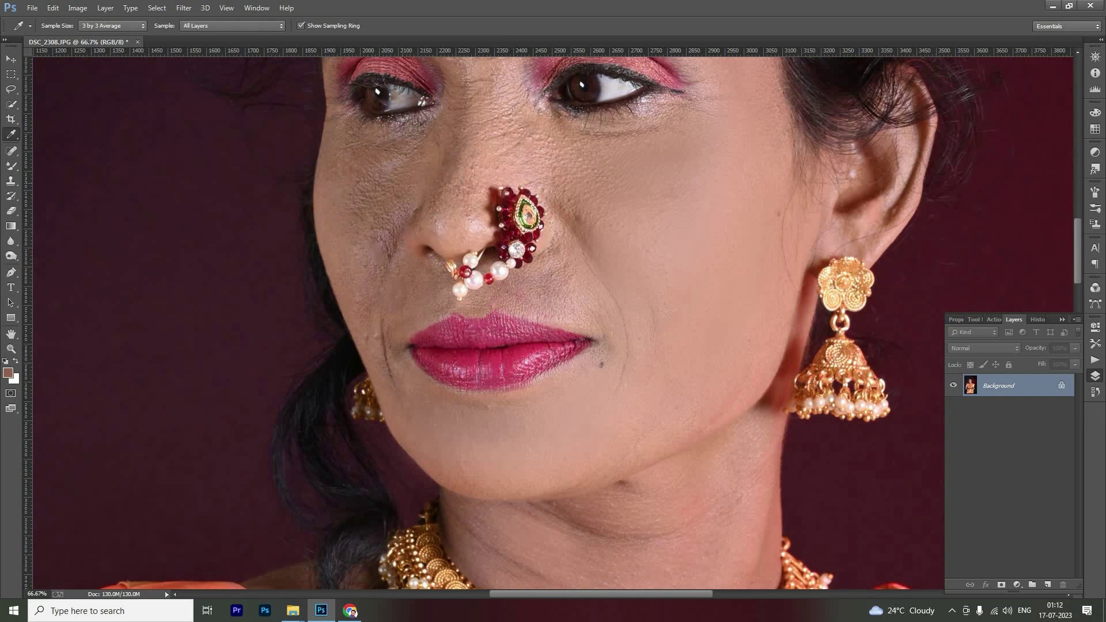
{"action": "key", "text": "b"}
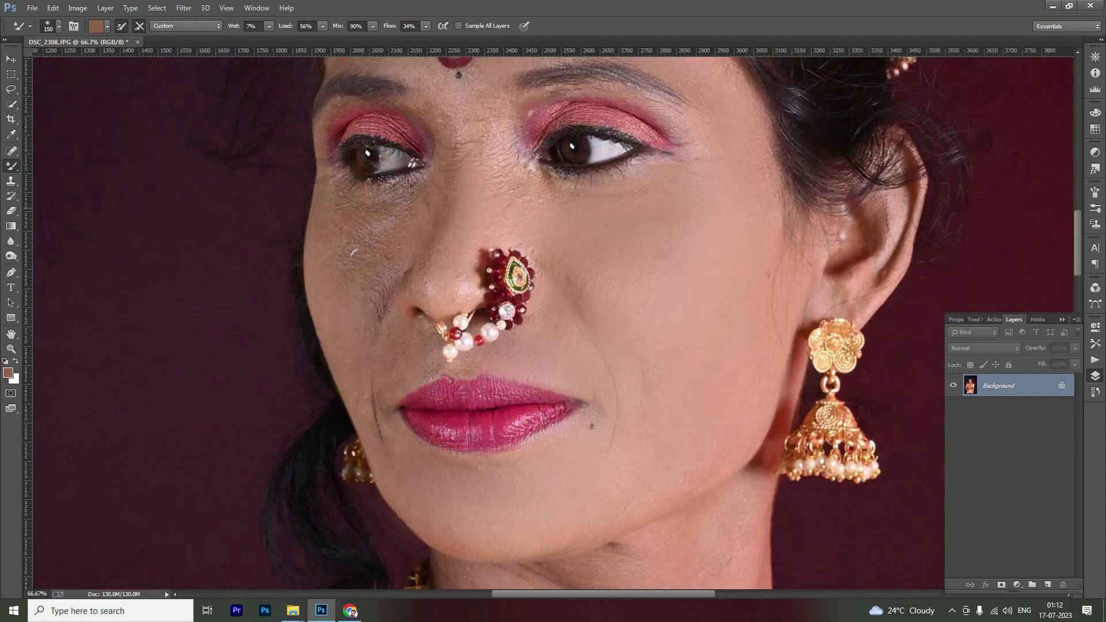
{"action": "left_click_drag", "start_coordinate": [369, 267], "coordinate": [358, 327]}
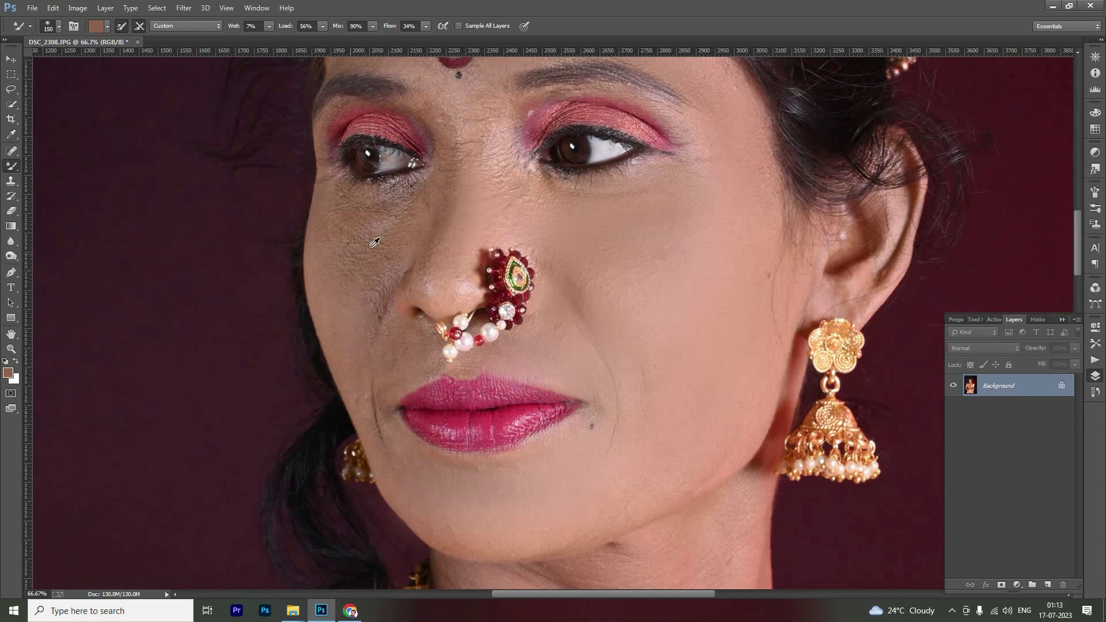
Step: Sample a tone between the nose and the far cheek and blend the rough skin from under the eye to the mouth
{"action": "key", "text": "i"}
{"action": "left_click", "coordinate": [397, 254]}
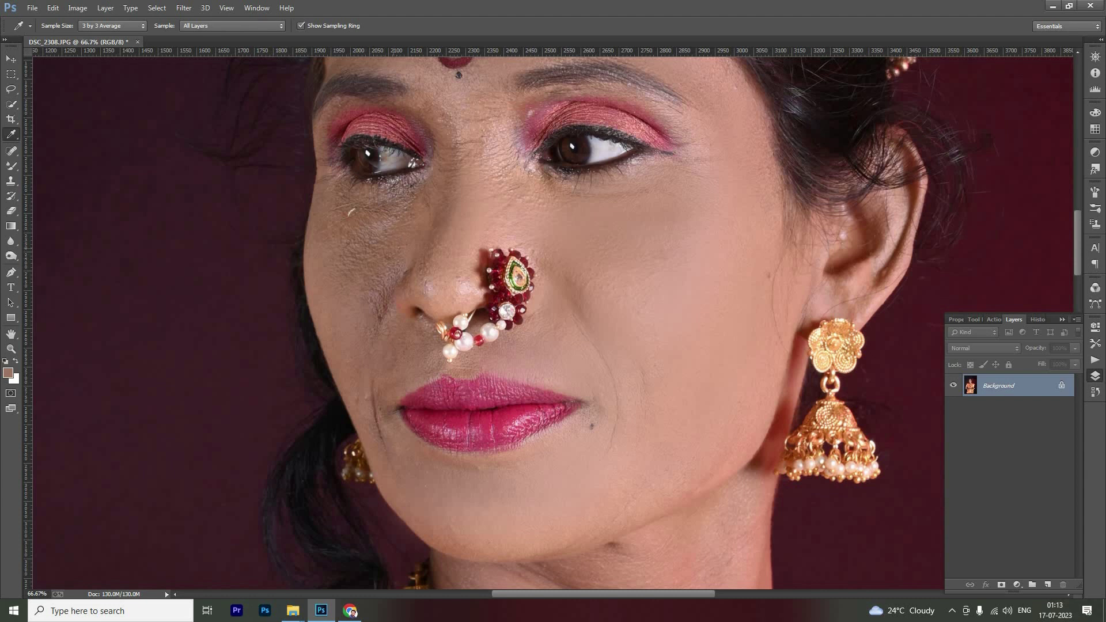
{"action": "key", "text": "b"}
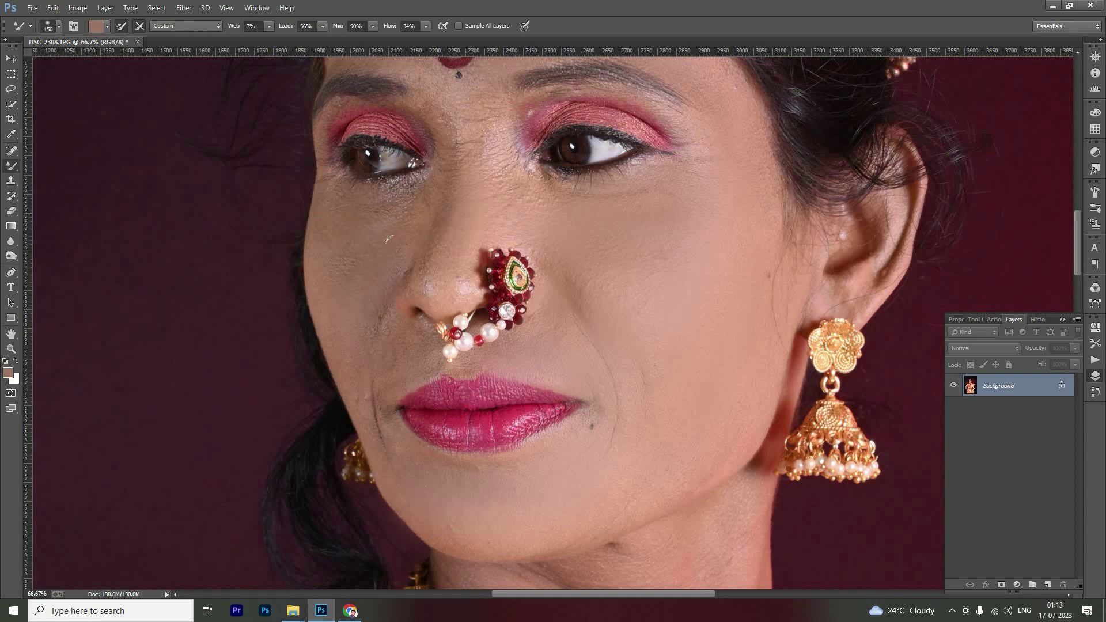
{"action": "left_click_drag", "start_coordinate": [395, 282], "coordinate": [405, 207]}
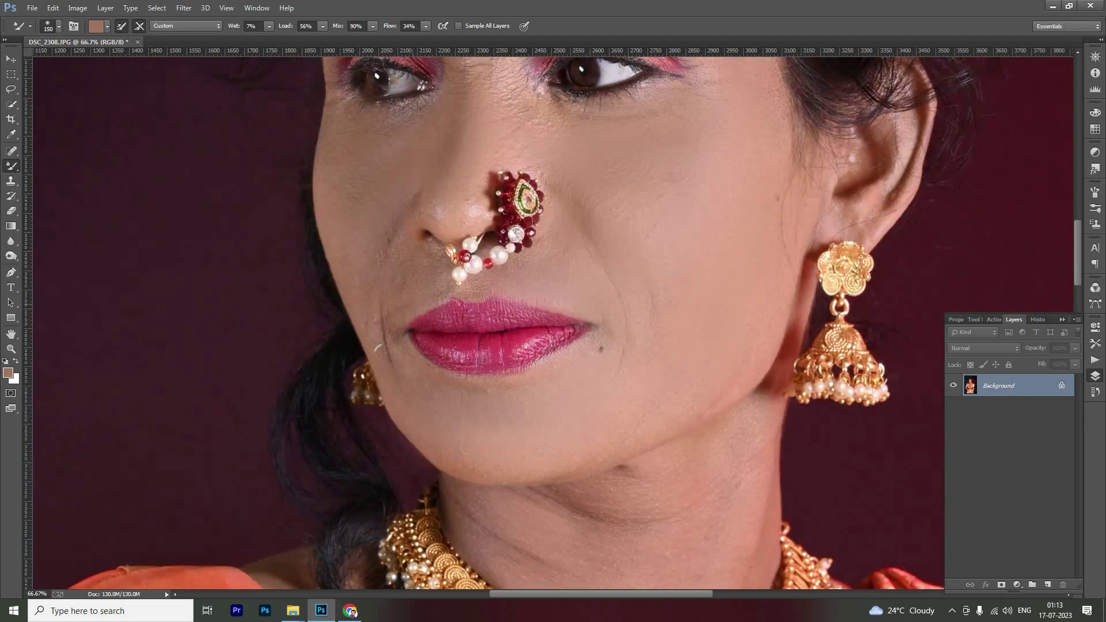
Step: Sample a skin tone from the neck and smooth the creases between the chin and the necklace with the Mixer Brush
{"action": "left_click_drag", "start_coordinate": [597, 347], "coordinate": [570, 207]}
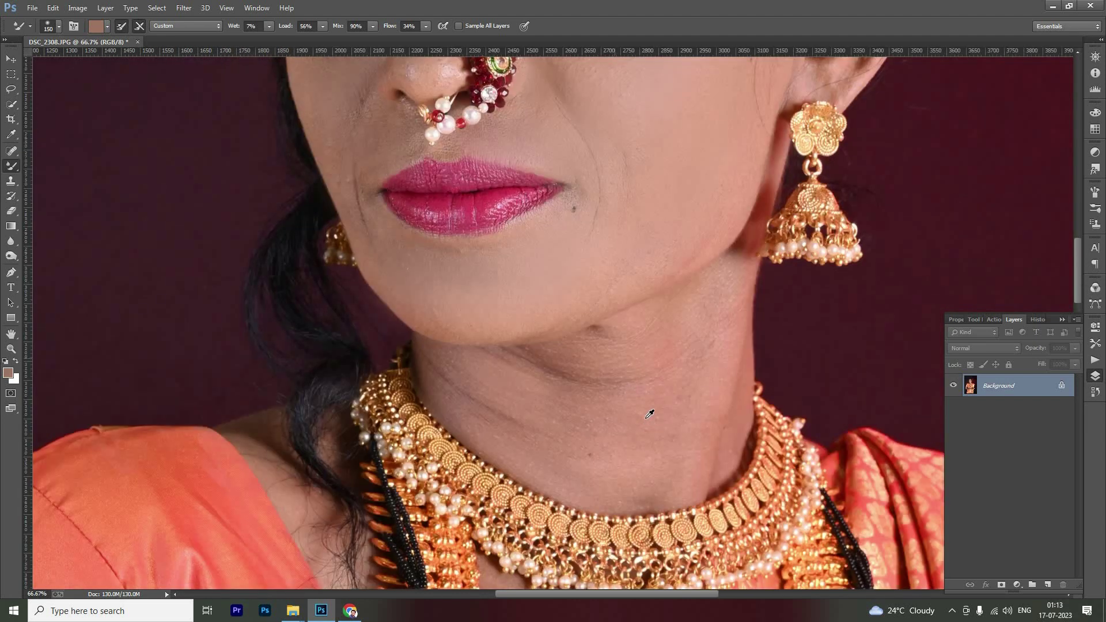
{"action": "key", "text": "i"}
{"action": "left_click", "coordinate": [643, 425]}
{"action": "key", "text": "b"}
{"action": "left_click_drag", "start_coordinate": [567, 381], "coordinate": [645, 385]}
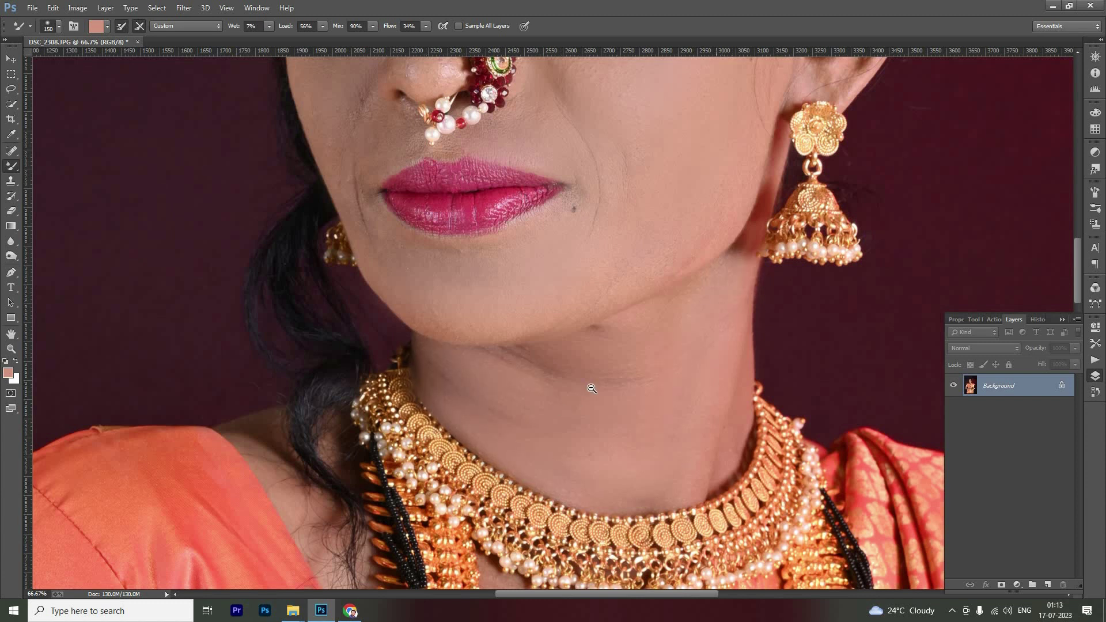
Step: Sample a skin tone from the forearm beside the green bangles and smooth the forearm and elbow with the Mixer Brush at size 400
{"action": "key", "text": "z"}
{"action": "left_click_drag", "start_coordinate": [592, 388], "coordinate": [411, 424]}
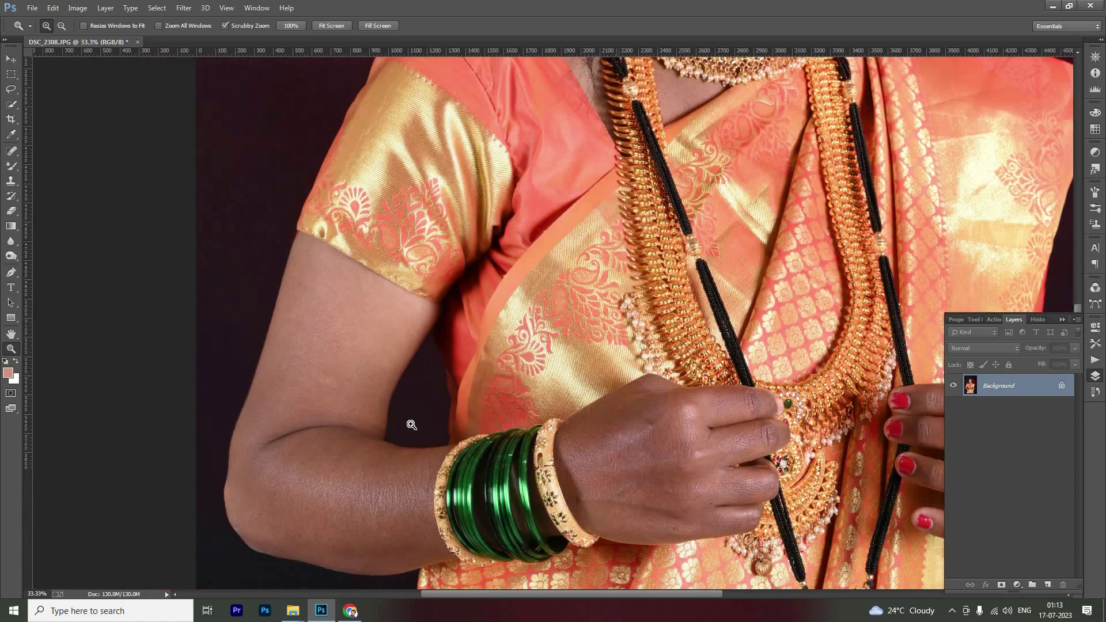
{"action": "key", "text": "b"}
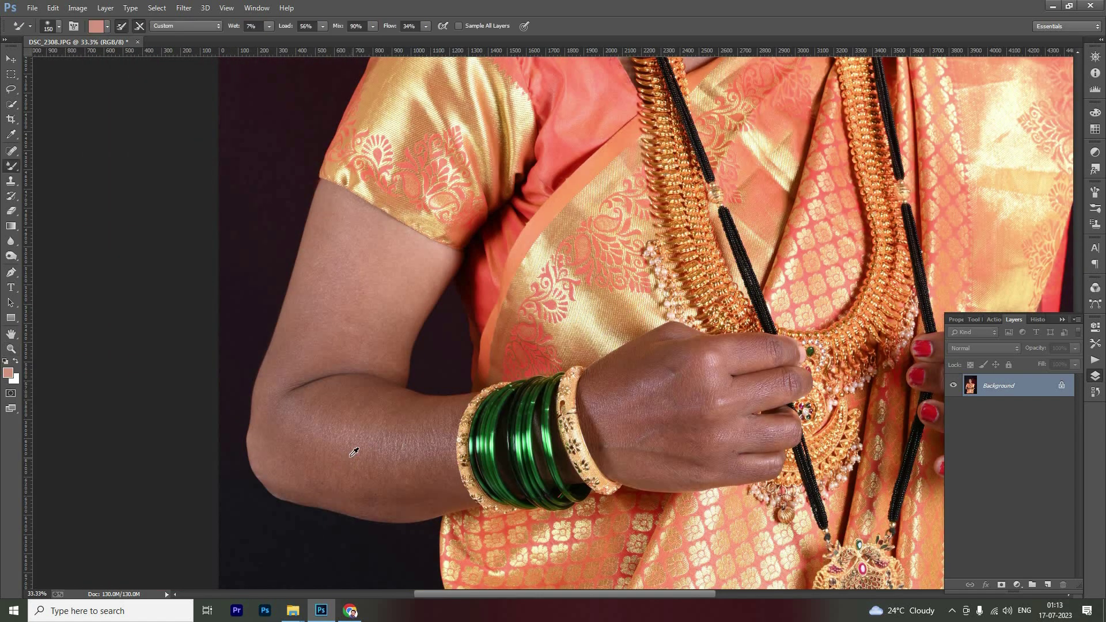
{"action": "key", "text": "i"}
{"action": "left_click", "coordinate": [365, 447]}
{"action": "key", "text": "v"}
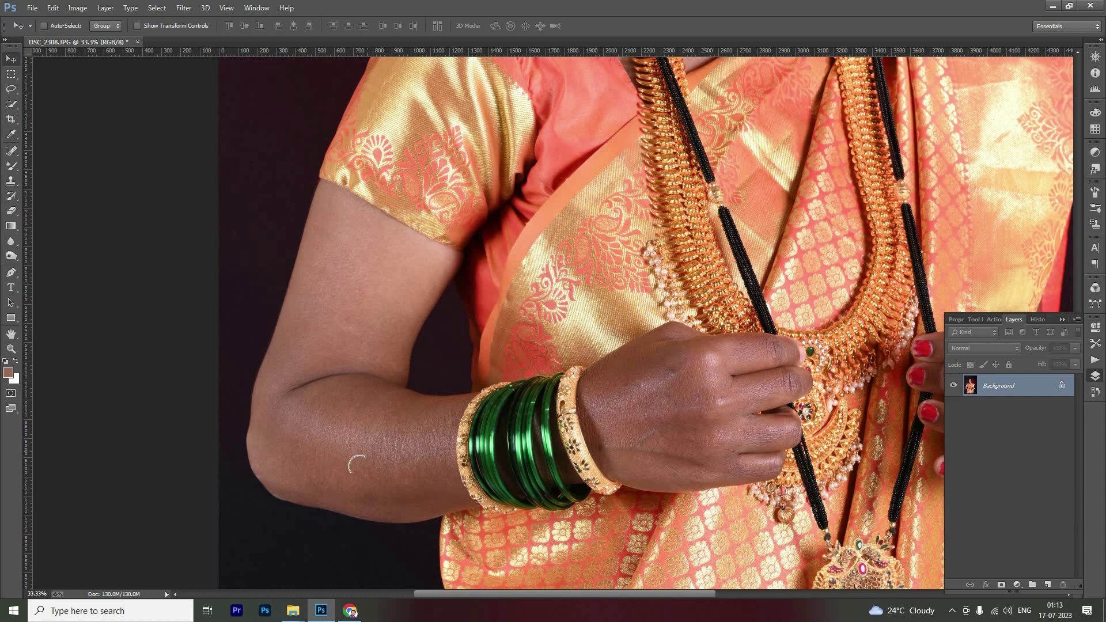
{"action": "key", "text": "b"}
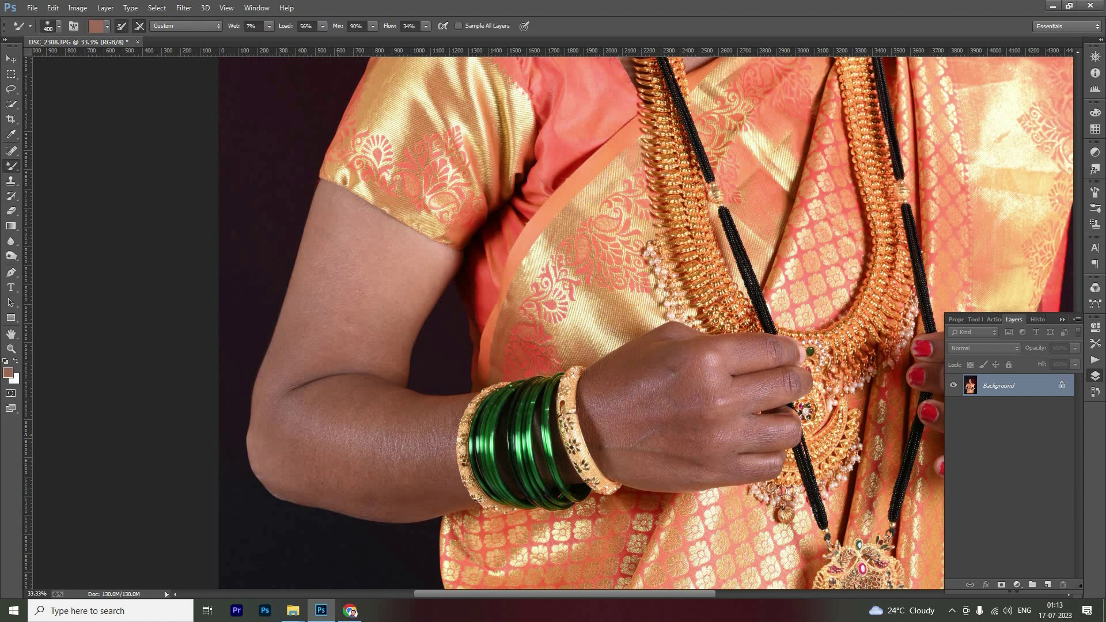
{"action": "mouse_move", "coordinate": [331, 472]}
{"action": "left_mouse_down"}
{"action": "mouse_move", "coordinate": [404, 464]}
{"action": "mouse_move", "coordinate": [277, 399]}
{"action": "left_mouse_up"}
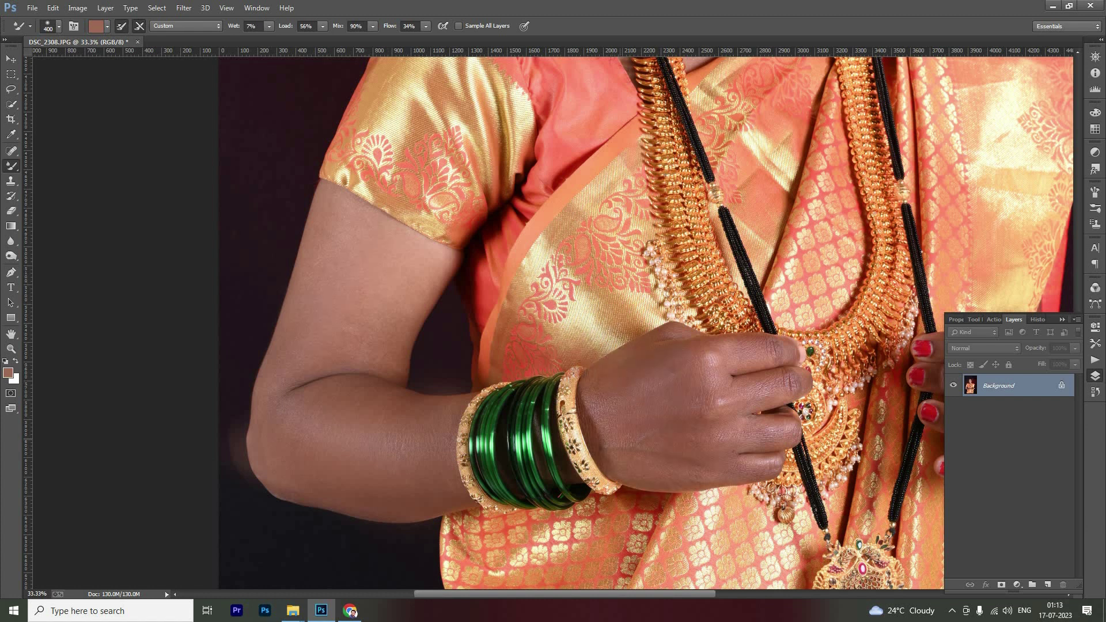
Step: Select the skin of the face, ear and neck down to the necklace with the Quick Selection tool
{"action": "key", "text": "z"}
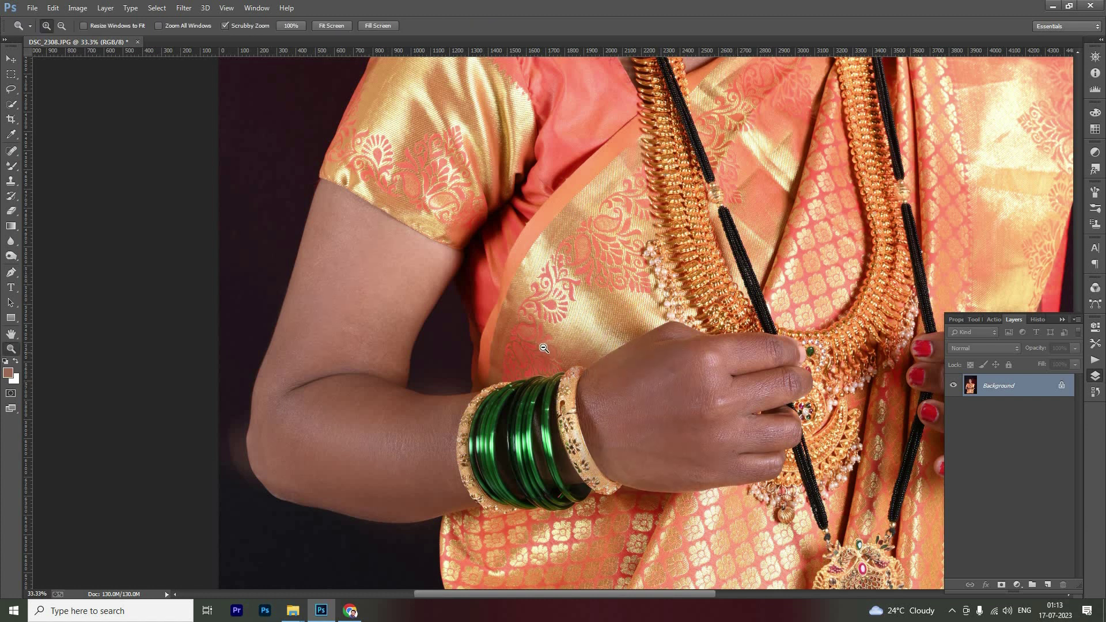
{"action": "left_click", "coordinate": [551, 353], "text": "alt"}
{"action": "left_click", "coordinate": [550, 352], "text": "alt"}
{"action": "left_click", "coordinate": [599, 182]}
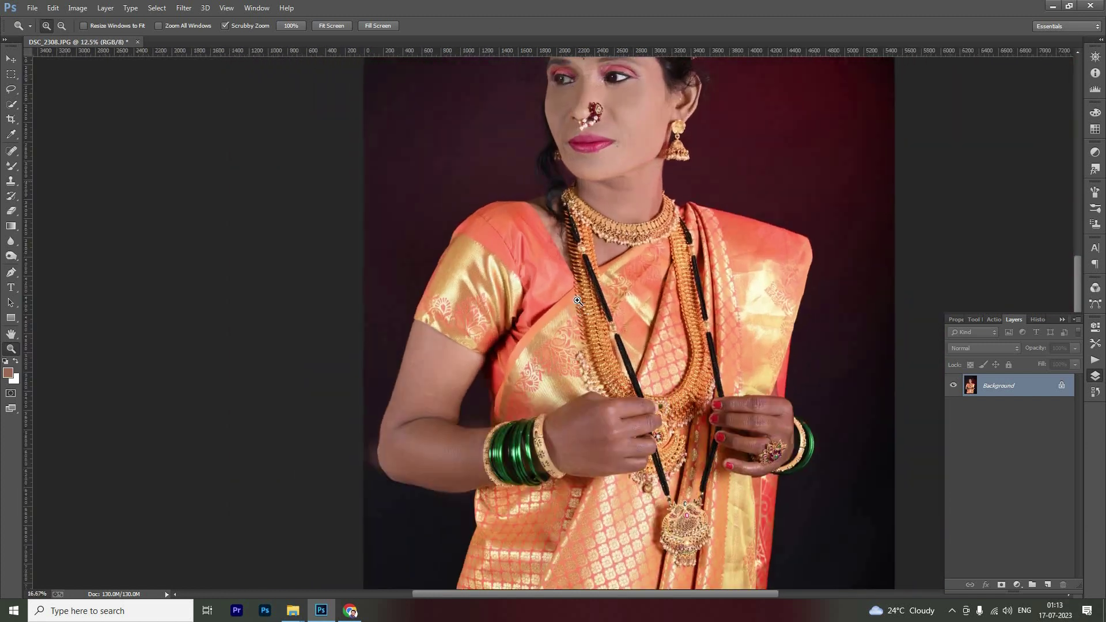
{"action": "left_click", "coordinate": [599, 182]}
{"action": "left_click_drag", "start_coordinate": [606, 125], "coordinate": [575, 297]}
{"action": "left_click", "coordinate": [575, 297]}
{"action": "left_click", "coordinate": [575, 297]}
{"action": "key", "text": "w"}
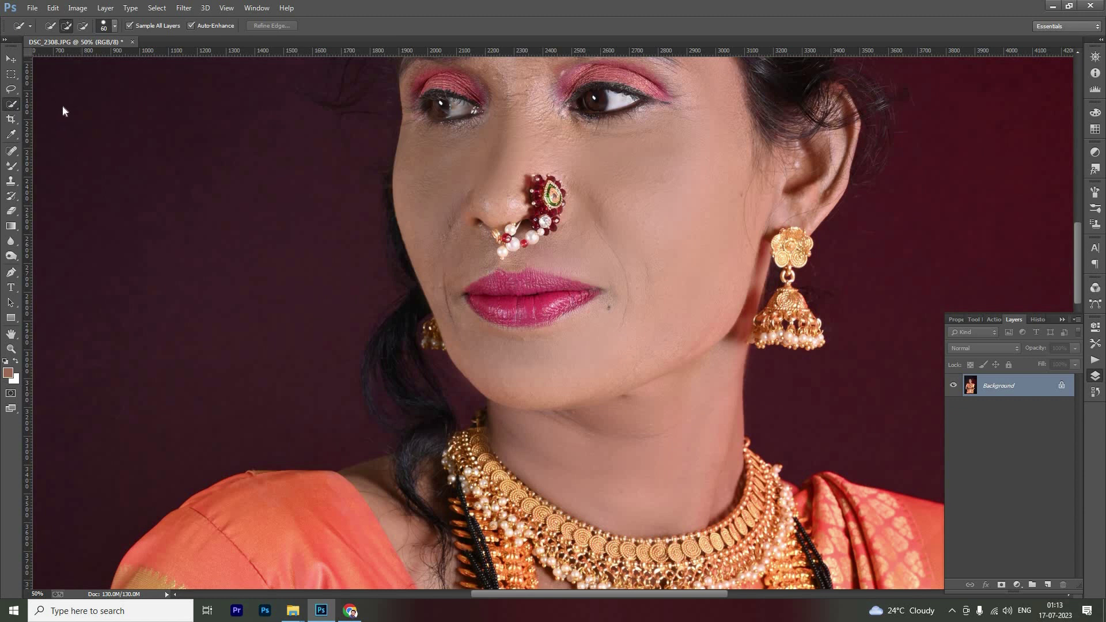
{"action": "key", "text": "z"}
{"action": "left_click", "coordinate": [573, 265], "text": "alt"}
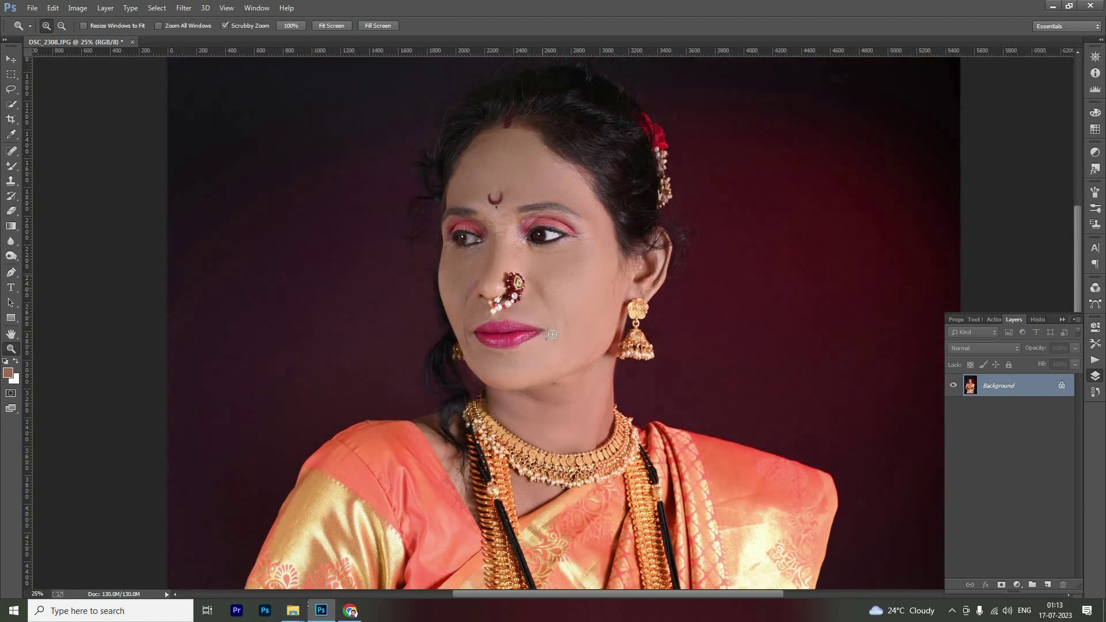
{"action": "key", "text": "w"}
{"action": "mouse_move", "coordinate": [527, 301]}
{"action": "left_mouse_down"}
{"action": "mouse_move", "coordinate": [544, 214]}
{"action": "mouse_move", "coordinate": [537, 157]}
{"action": "mouse_move", "coordinate": [548, 149]}
{"action": "mouse_move", "coordinate": [565, 172]}
{"action": "mouse_move", "coordinate": [449, 202]}
{"action": "mouse_move", "coordinate": [457, 165]}
{"action": "mouse_move", "coordinate": [477, 153]}
{"action": "left_mouse_up"}
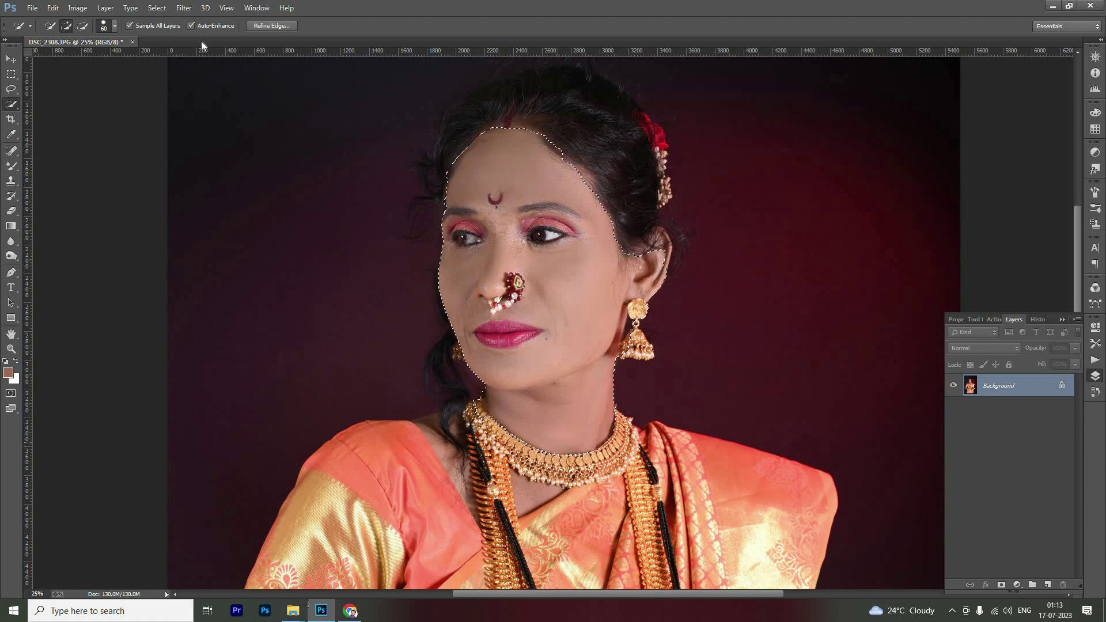
Step: Smooth the selected face and neck skin with the Portraiture filter using the Default preset, and clear the selection
{"action": "left_click", "coordinate": [186, 10]}
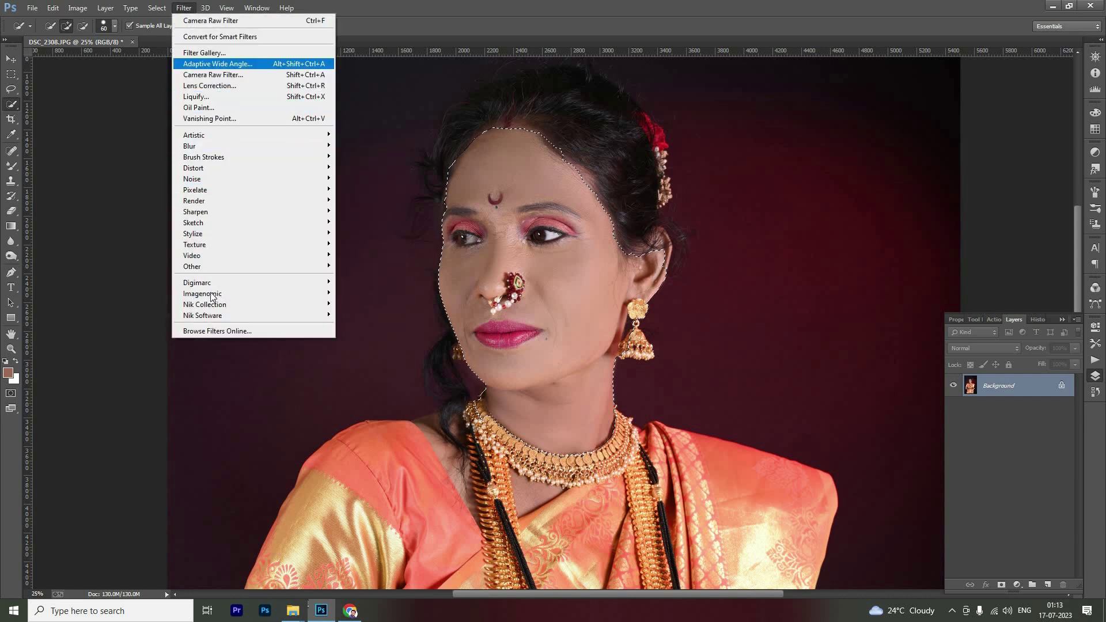
{"action": "left_click", "coordinate": [378, 303]}
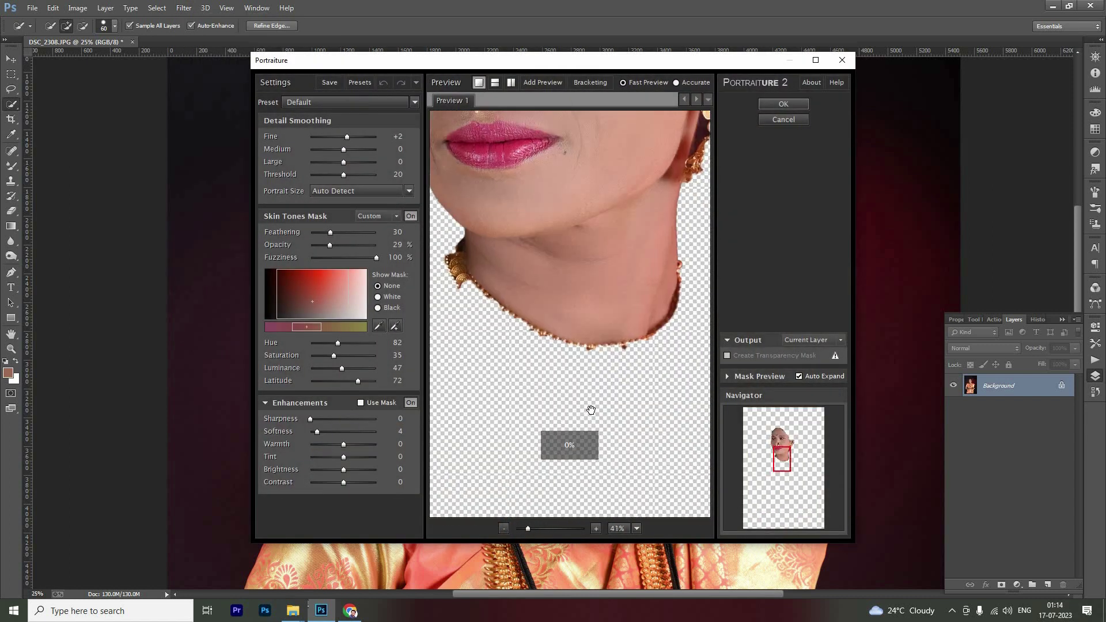
{"action": "left_click", "coordinate": [541, 529]}
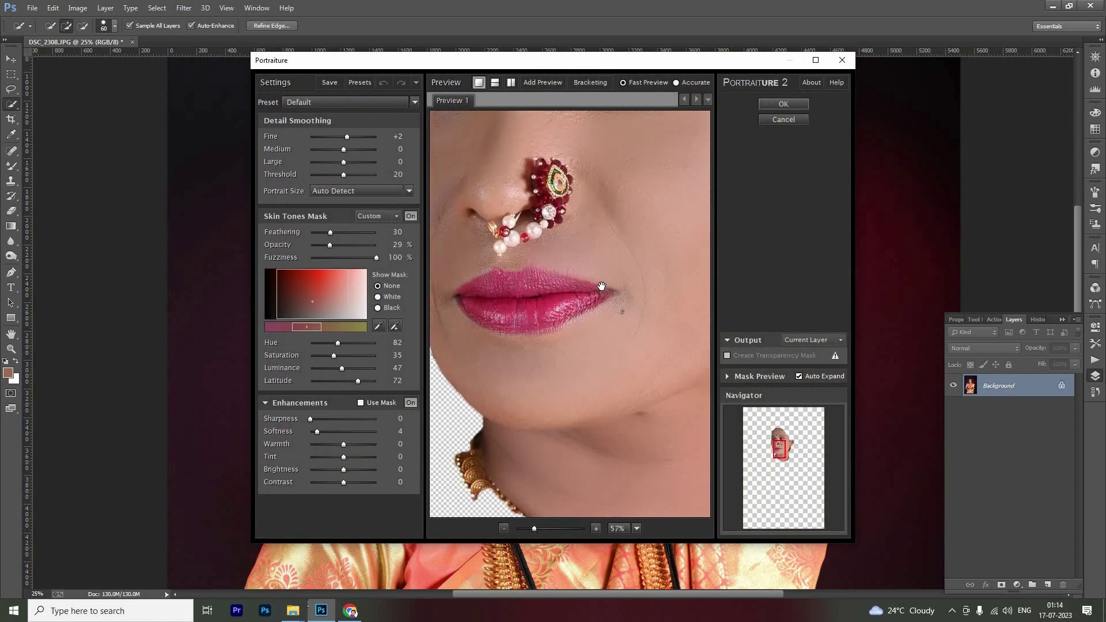
{"action": "scroll", "coordinate": [601, 286], "scroll_direction": "down", "scroll_amount": 3}
{"action": "left_click_drag", "start_coordinate": [553, 174], "coordinate": [557, 147]}
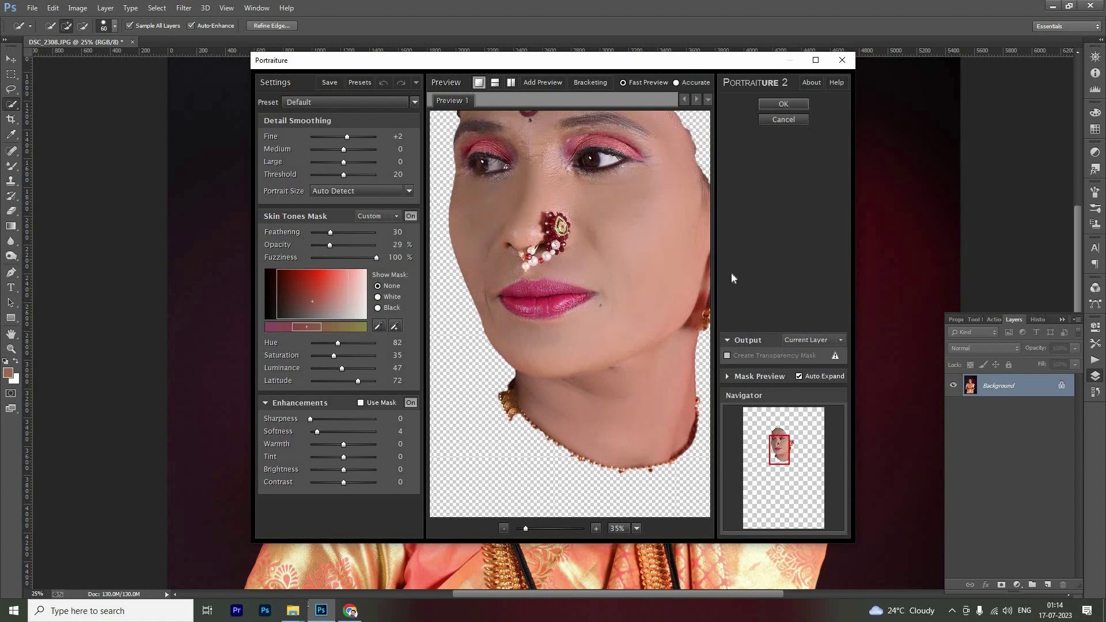
{"action": "key", "text": "Return"}
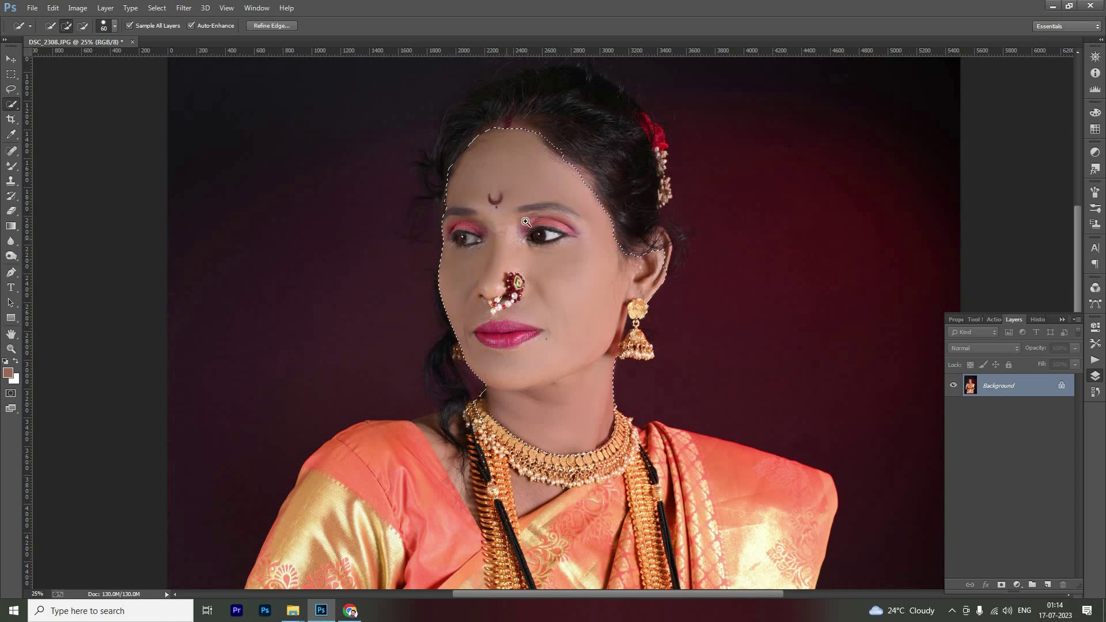
{"action": "key", "text": "ctrl+d"}
Step: Examine the retouched skin on the face up close and compare it with the whole portrait
{"action": "key", "text": "z"}
{"action": "left_click", "coordinate": [269, 183]}
{"action": "left_click", "coordinate": [536, 253]}
{"action": "left_click", "coordinate": [671, 344]}
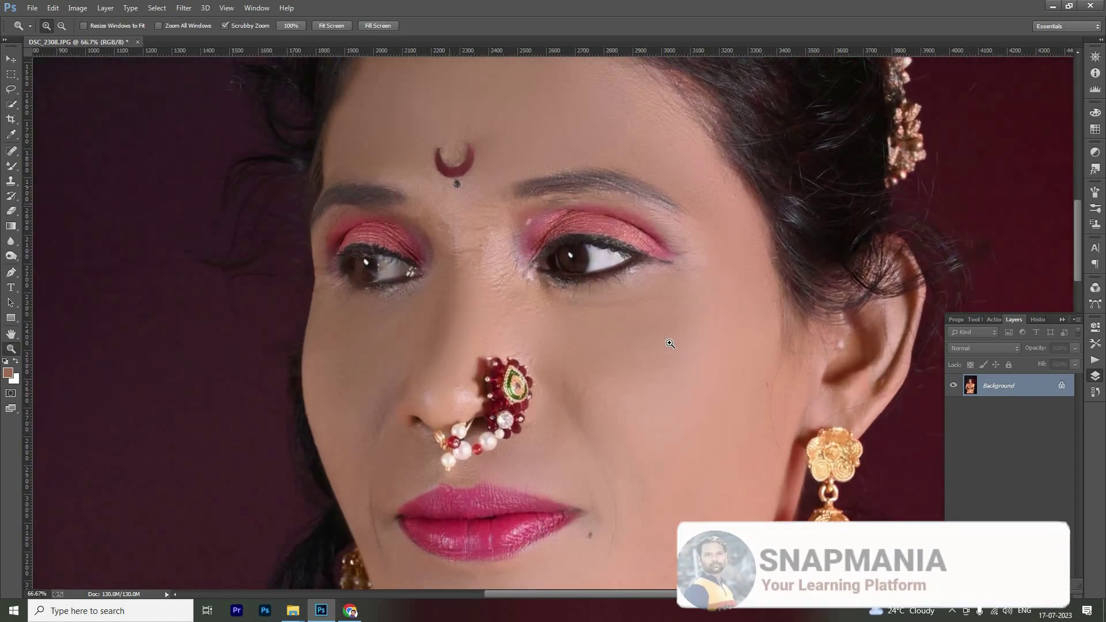
{"action": "left_click", "coordinate": [671, 344], "text": "alt"}
{"action": "left_click", "coordinate": [670, 344], "text": "alt"}
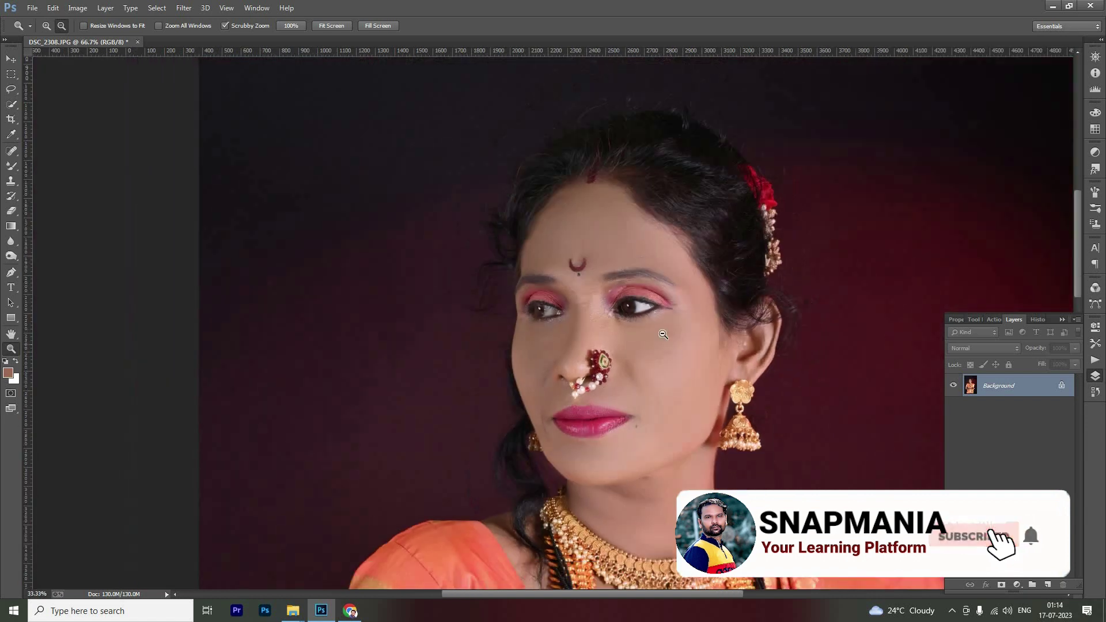
{"action": "left_click", "coordinate": [671, 344], "text": "alt"}
{"action": "left_click", "coordinate": [533, 300], "text": "alt"}
{"action": "left_click", "coordinate": [533, 300], "text": "alt"}
{"action": "left_click", "coordinate": [564, 309]}
{"action": "left_click", "coordinate": [539, 330]}
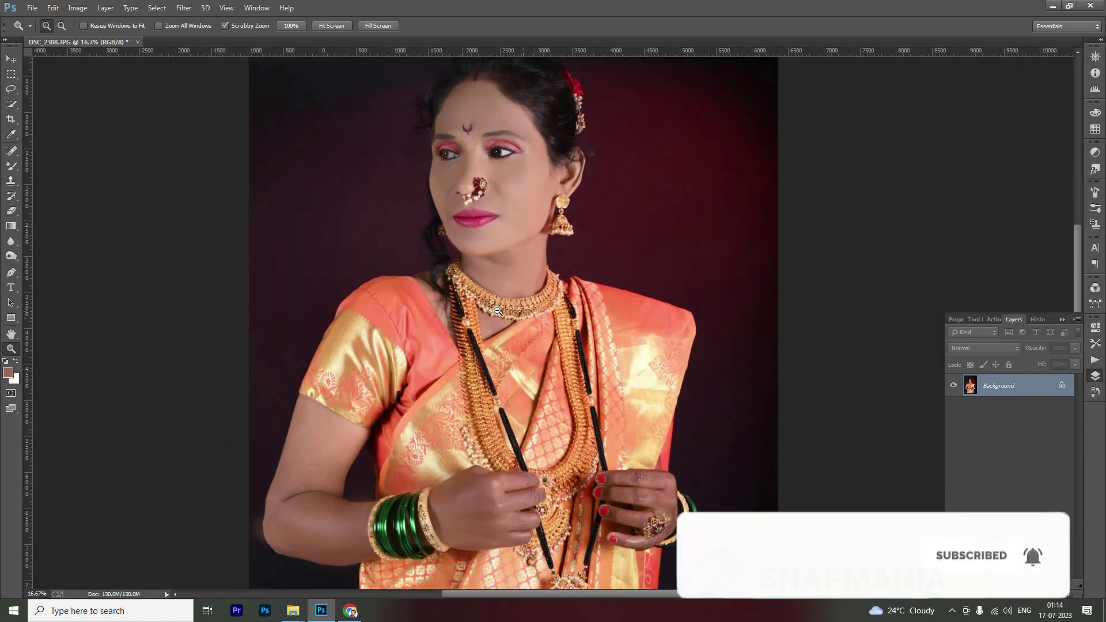
{"action": "left_click", "coordinate": [494, 334], "text": "alt"}
{"action": "left_click", "coordinate": [494, 334], "text": "alt"}
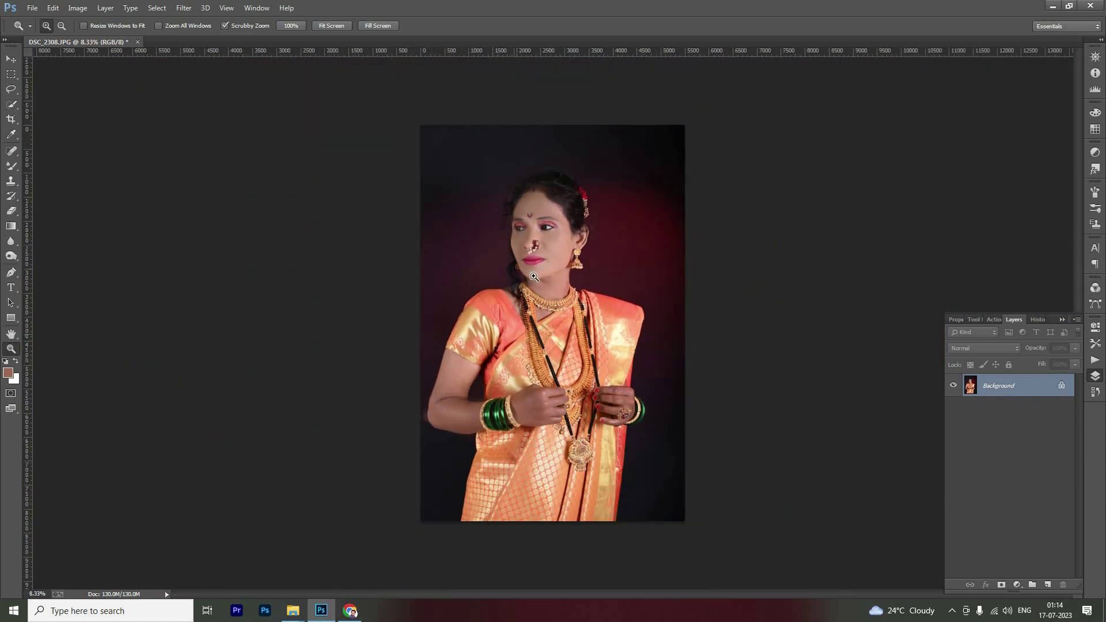
{"action": "left_click", "coordinate": [627, 333]}
{"action": "left_click", "coordinate": [627, 332]}
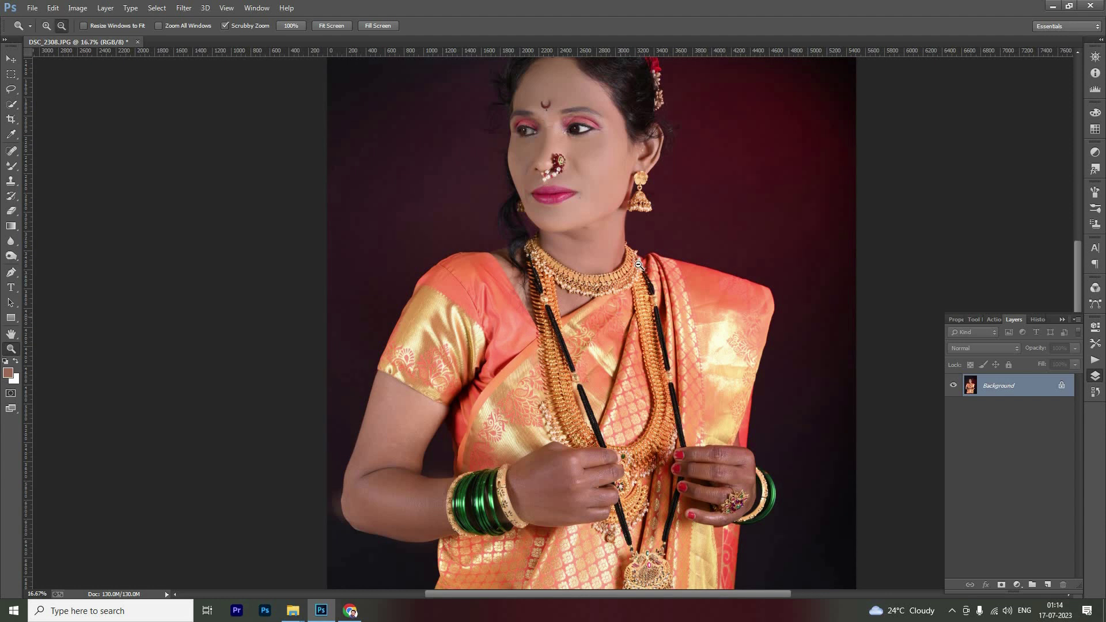
{"action": "left_click", "coordinate": [619, 318], "text": "alt"}
{"action": "left_click", "coordinate": [619, 318], "text": "alt"}
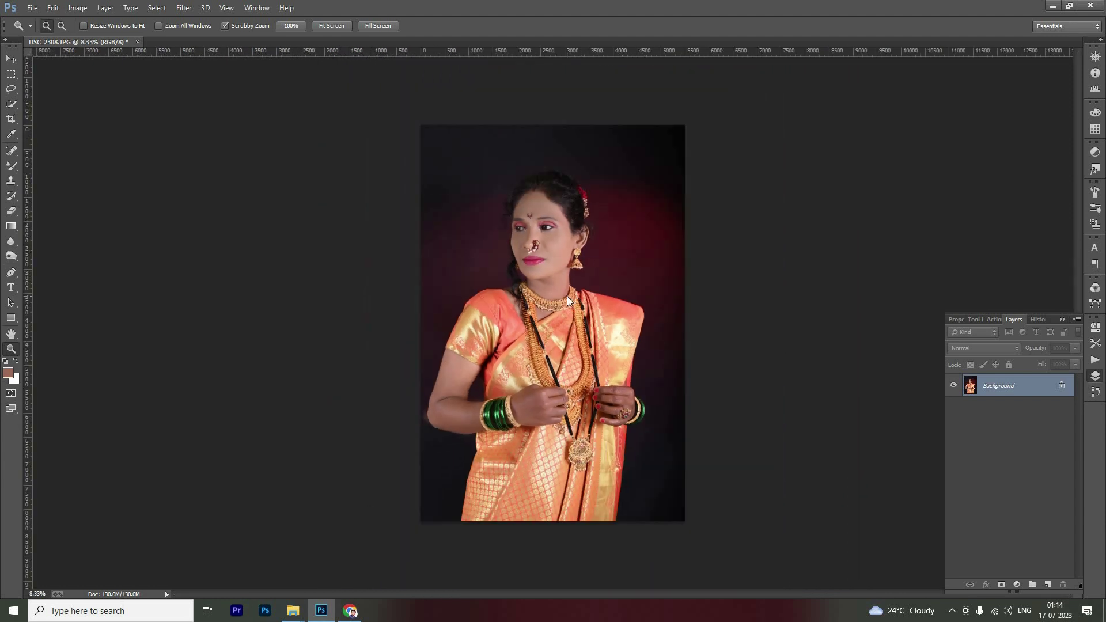
Step: Save the retouched portrait under its existing file name and close the image
{"action": "key", "text": "ctrl+s"}
{"action": "key", "text": "Return"}
{"action": "left_click", "coordinate": [67, 305]}
{"action": "key", "text": "alt+f"}
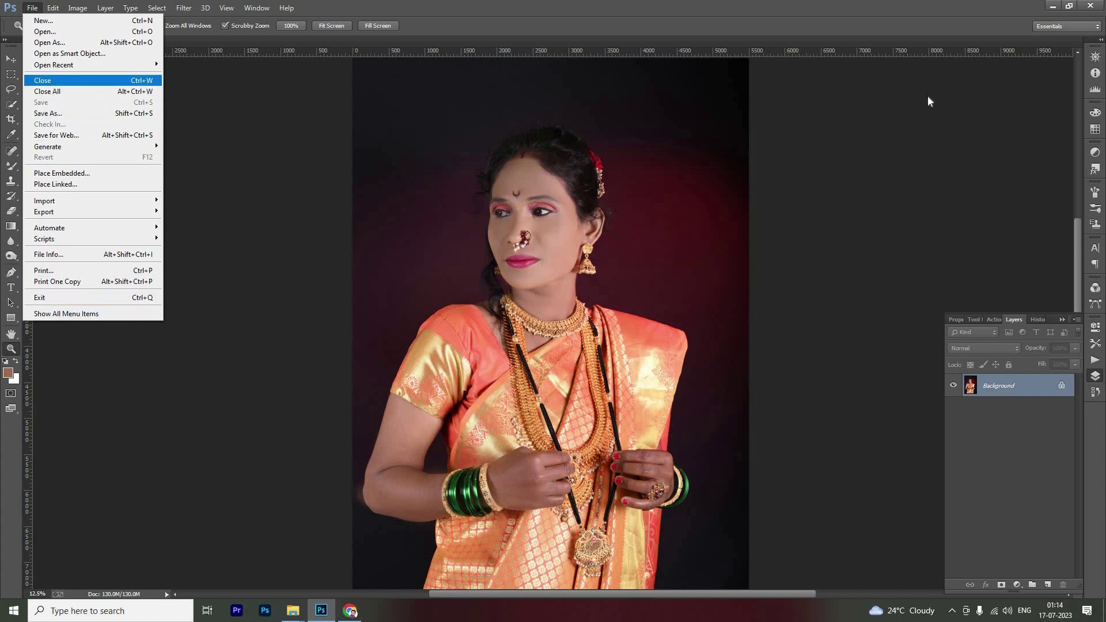
{"action": "key", "text": "Return"}
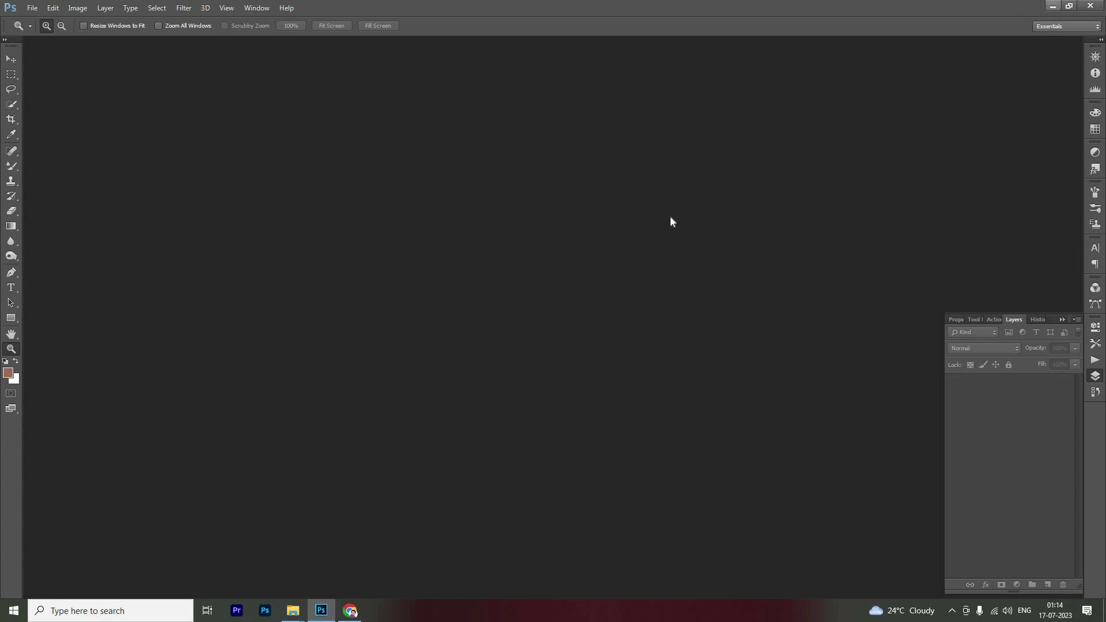
Step: Switch to the Windows desktop and open its context menu
{"action": "key", "text": "super+d"}
{"action": "right_click", "coordinate": [661, 186]}
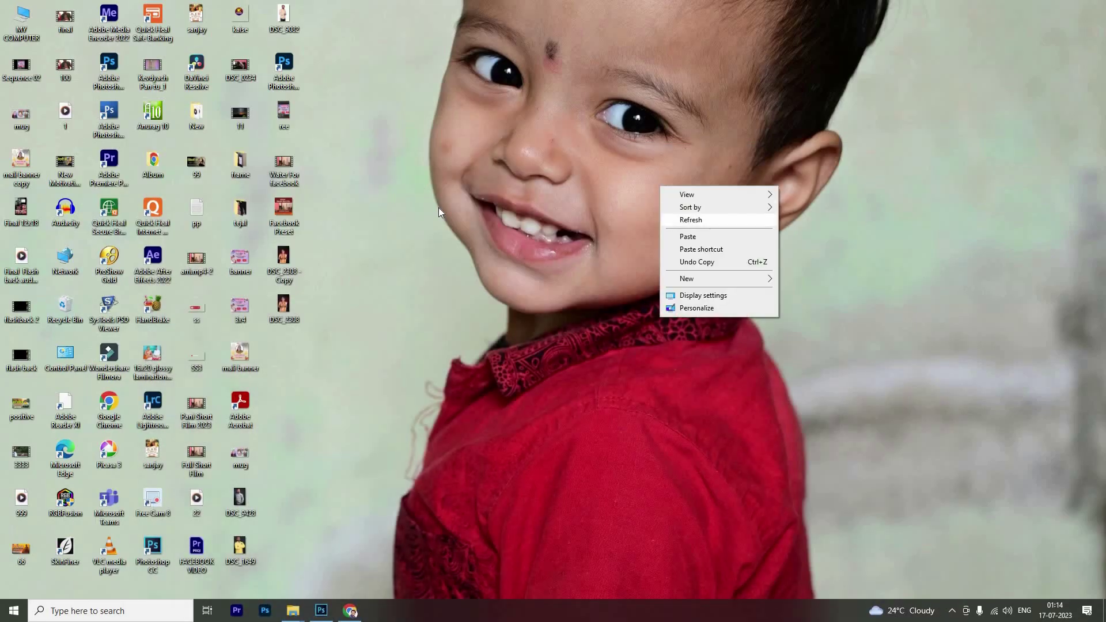